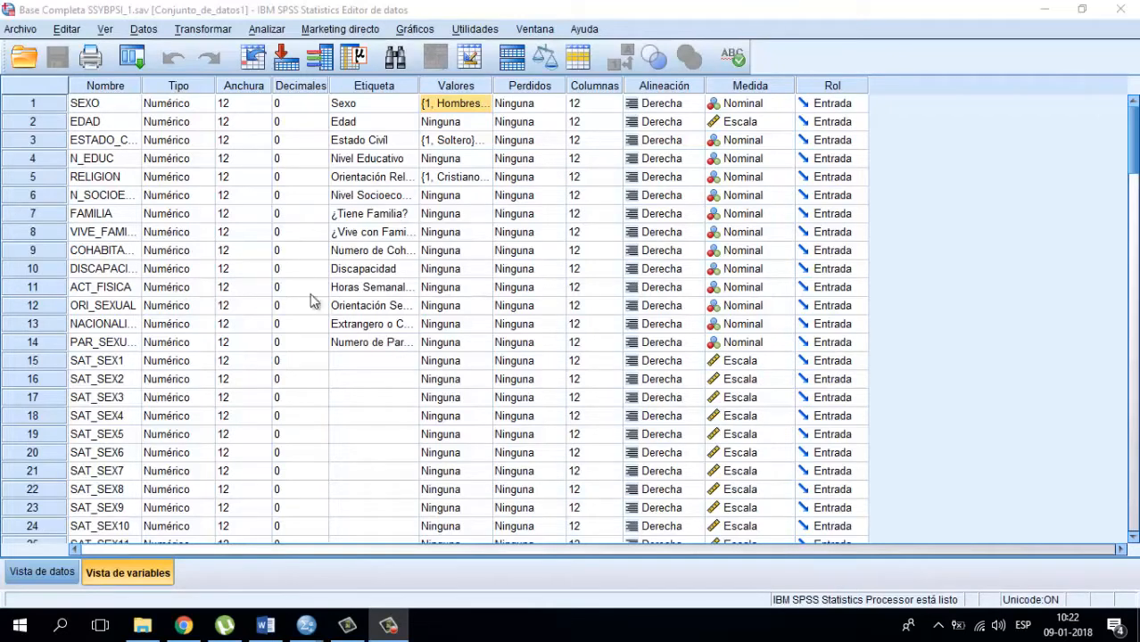
# - Examine the full list of variables in the data set, from the demographics to the final satisfaction scores
pyautogui.scroll(-3, 348, 397)
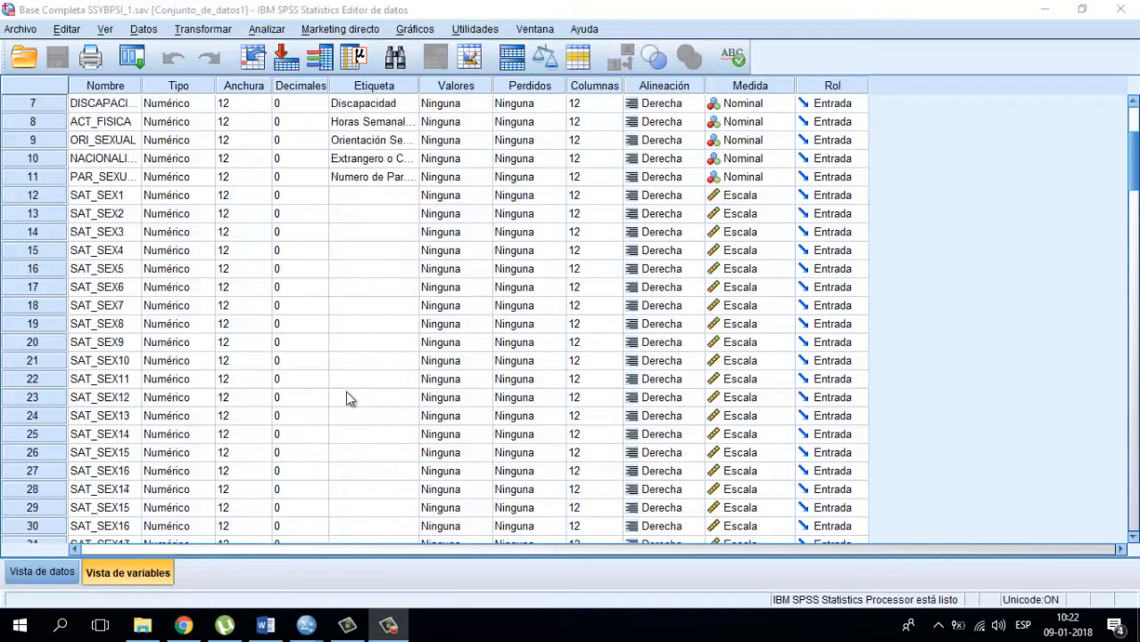
pyautogui.scroll(-5, 348, 397)
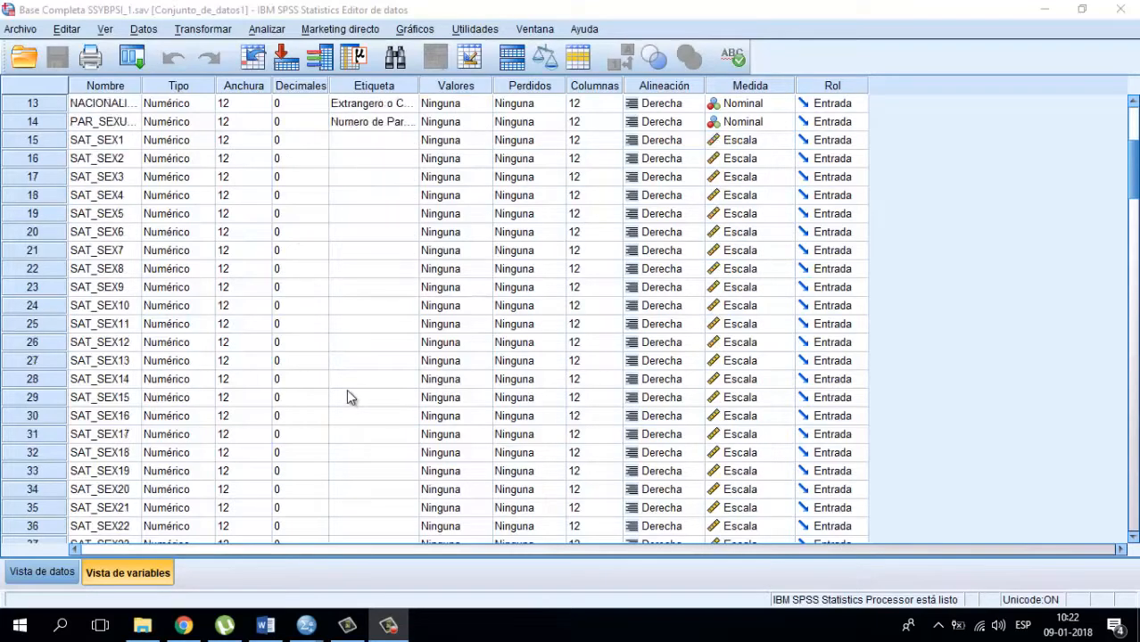
pyautogui.scroll(-7, 348, 397)
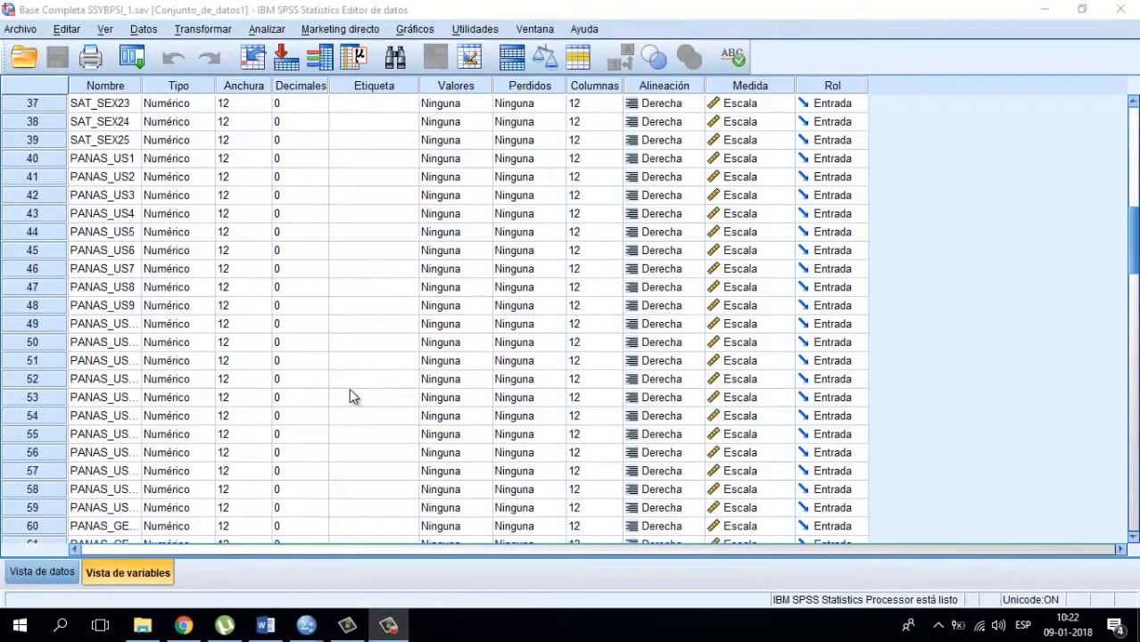
pyautogui.scroll(11, 353, 394)
pyautogui.scroll(-18, 358, 384)
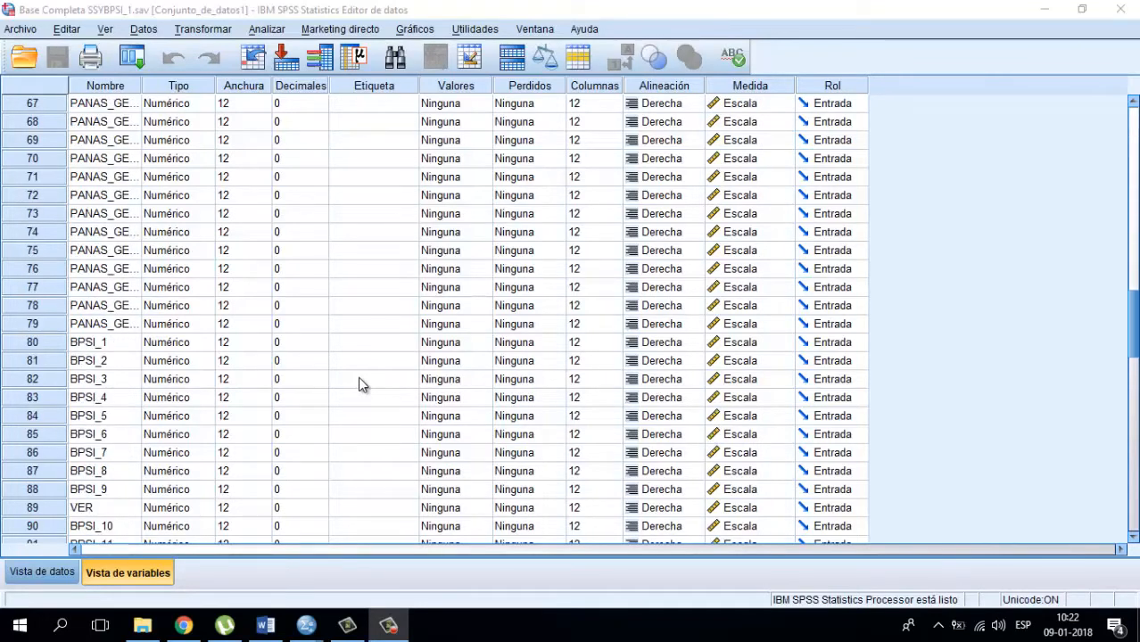
pyautogui.scroll(15, 359, 379)
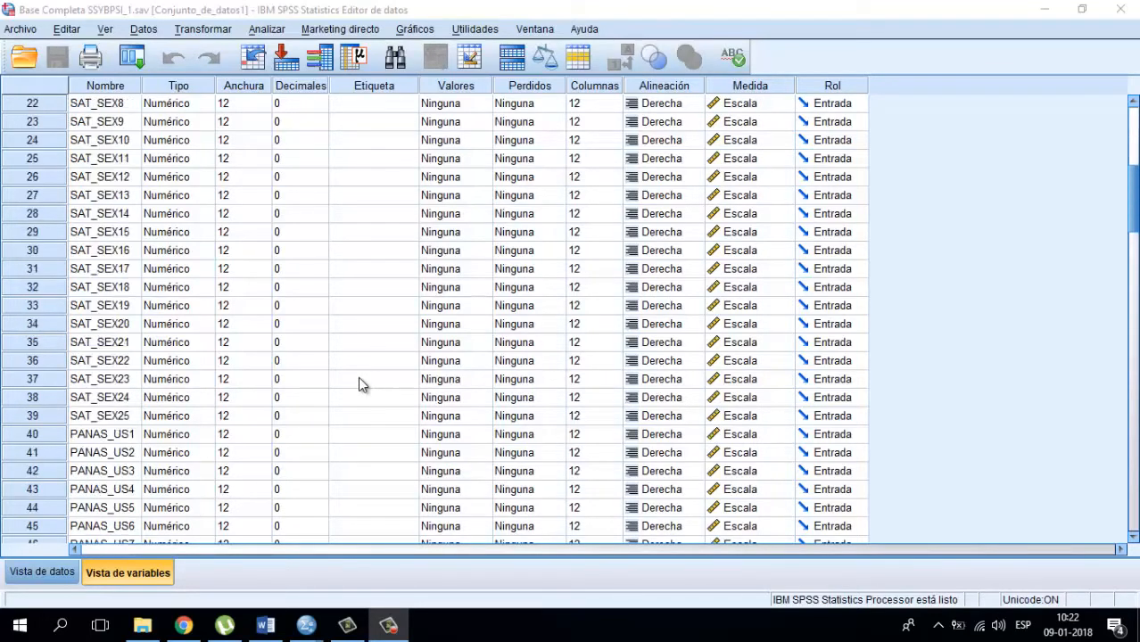
pyautogui.scroll(-9, 401, 370)
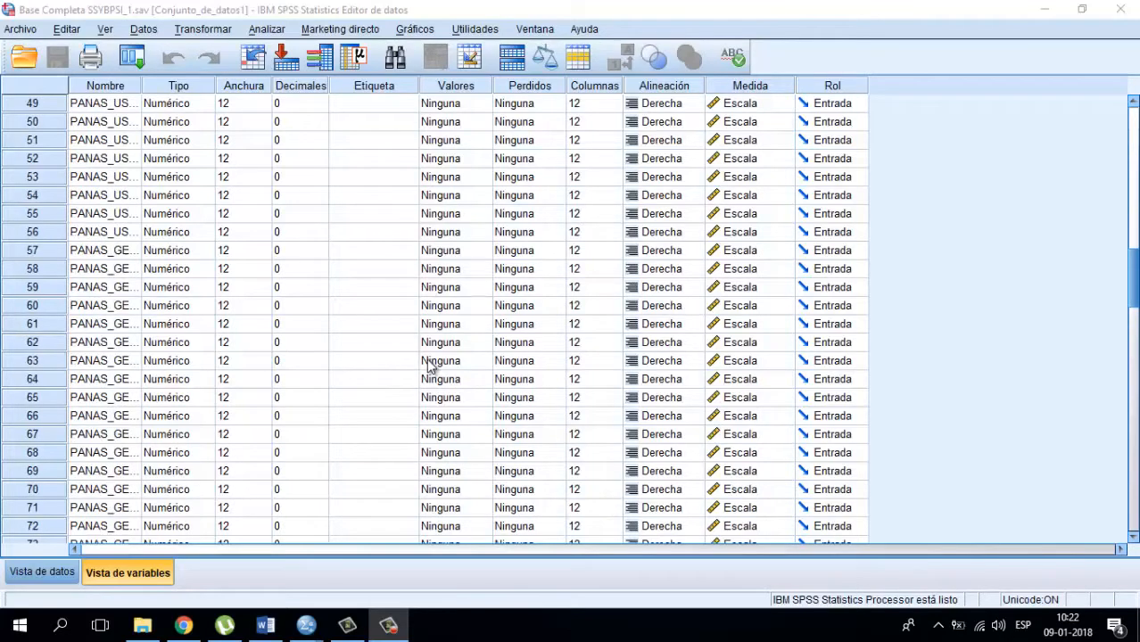
pyautogui.scroll(-4, 428, 366)
pyautogui.scroll(-10, 201, 340)
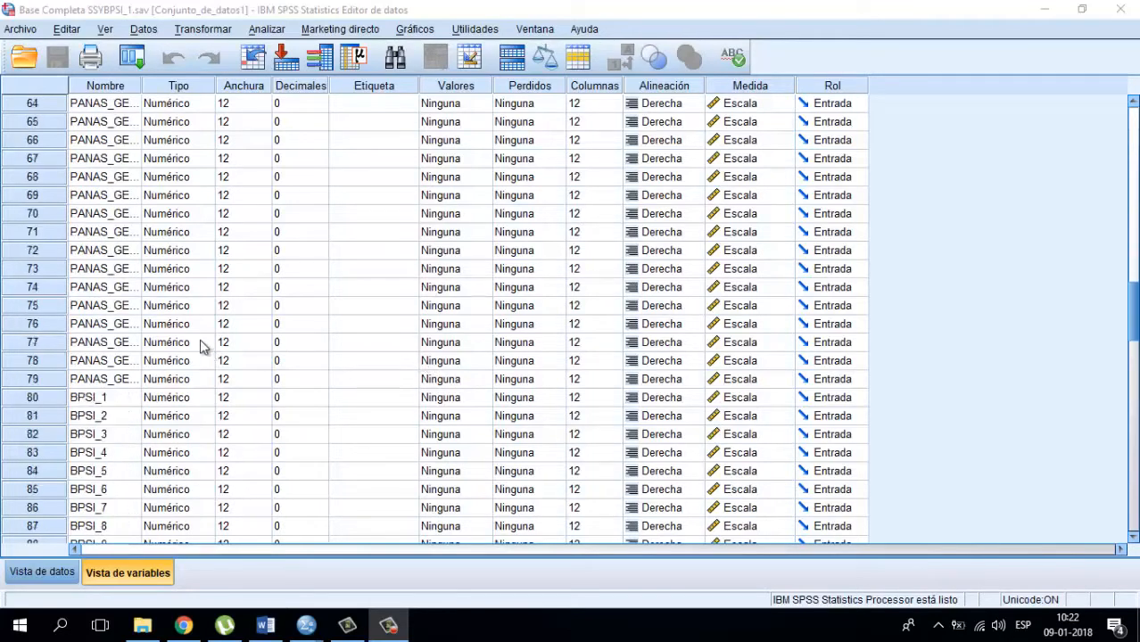
pyautogui.scroll(-3, 200, 338)
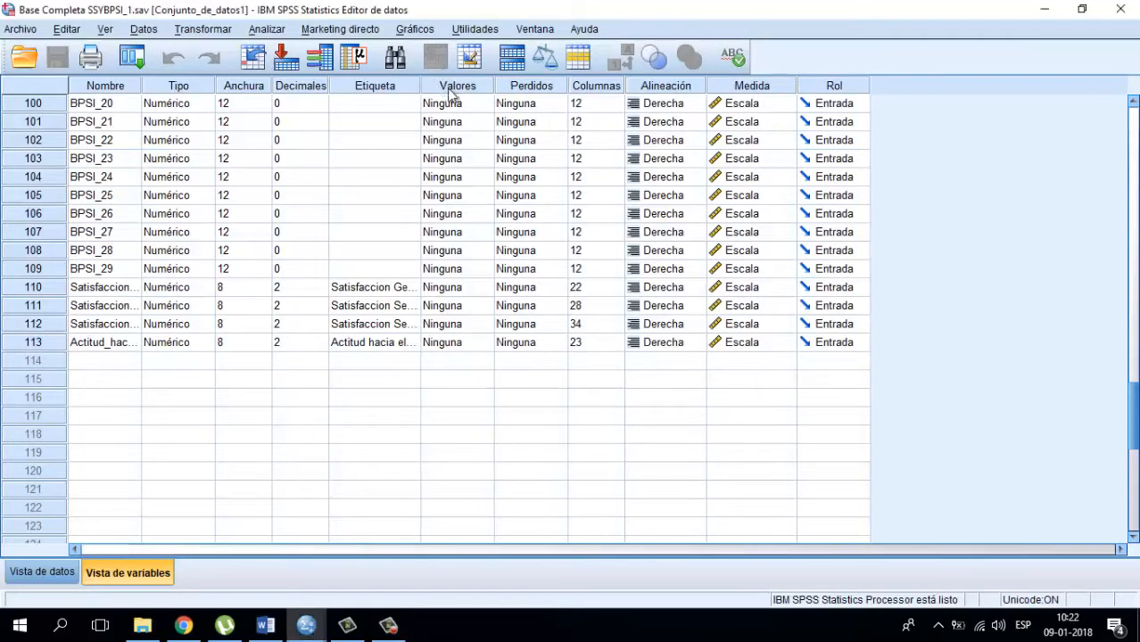
# - Widen the Etiqueta column enough to fit the full variable labels, and select the Satisfaccion General variable row
pyautogui.moveTo(421, 87); pyautogui.dragTo(553, 115)
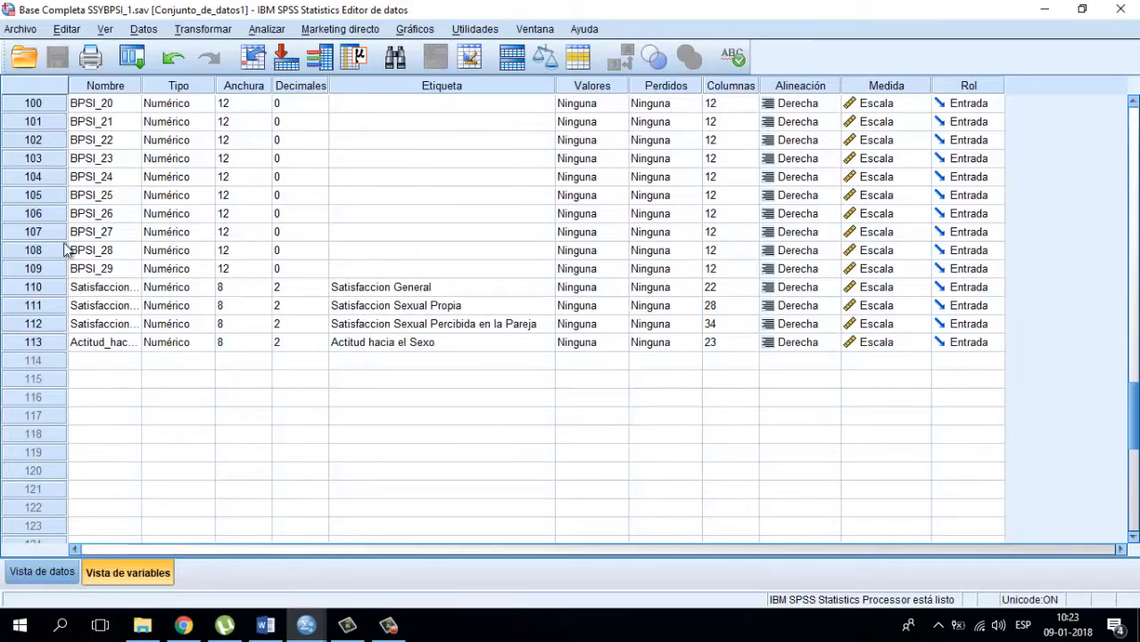
pyautogui.click(10, 292)
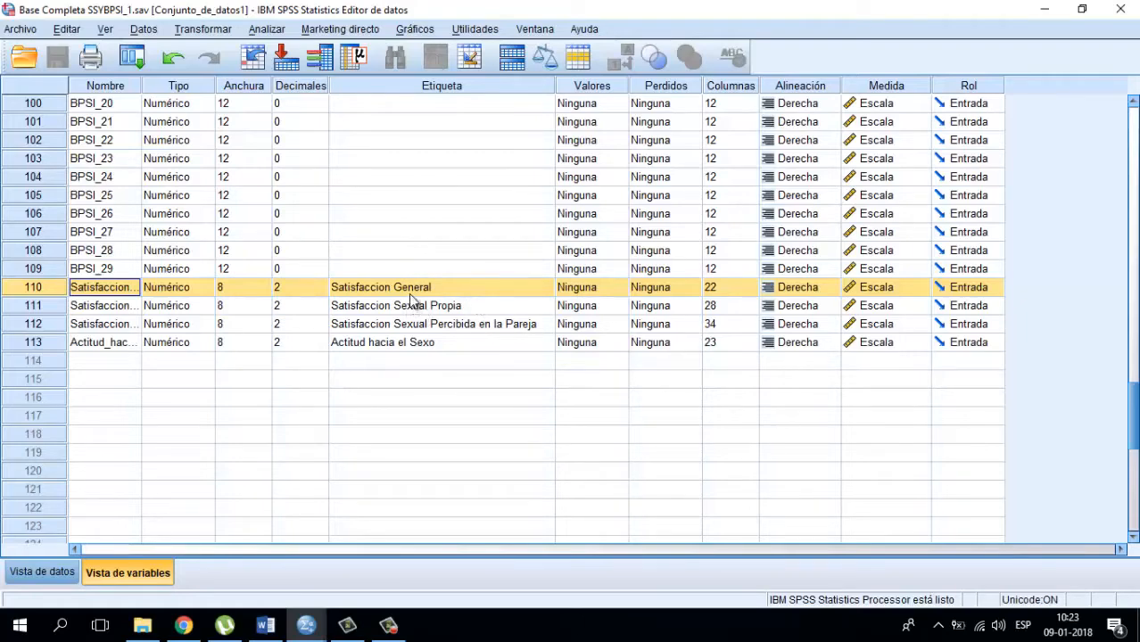
# - Inspect the Valores entries of the Estado Civil and Sexo variables at the start of the variable list
pyautogui.scroll(20, 484, 406)
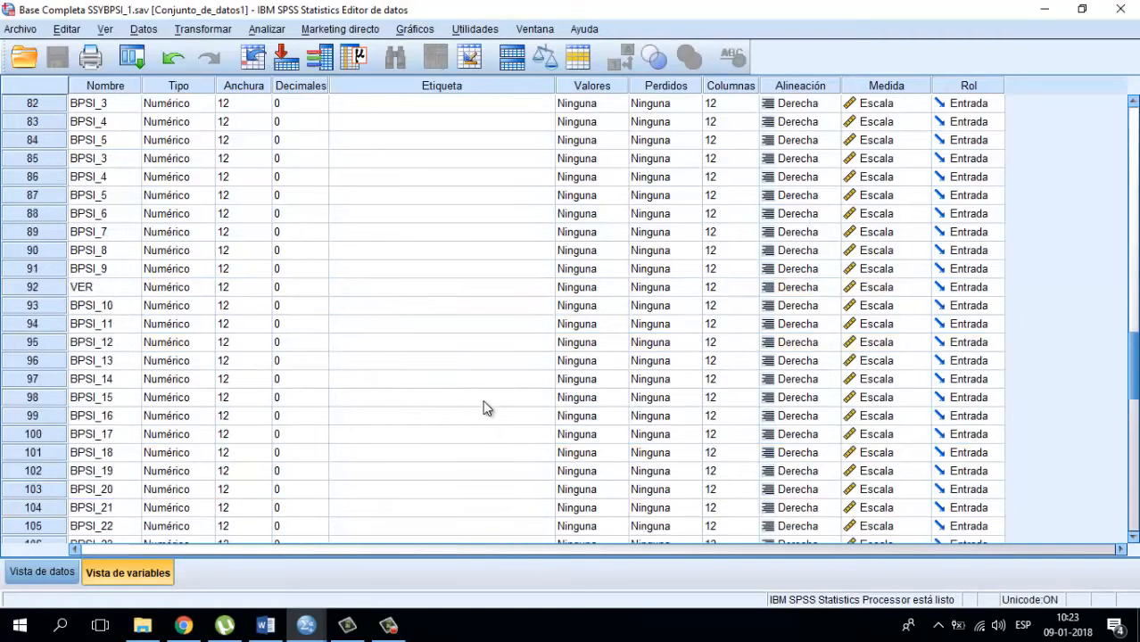
pyautogui.scroll(10, 484, 407)
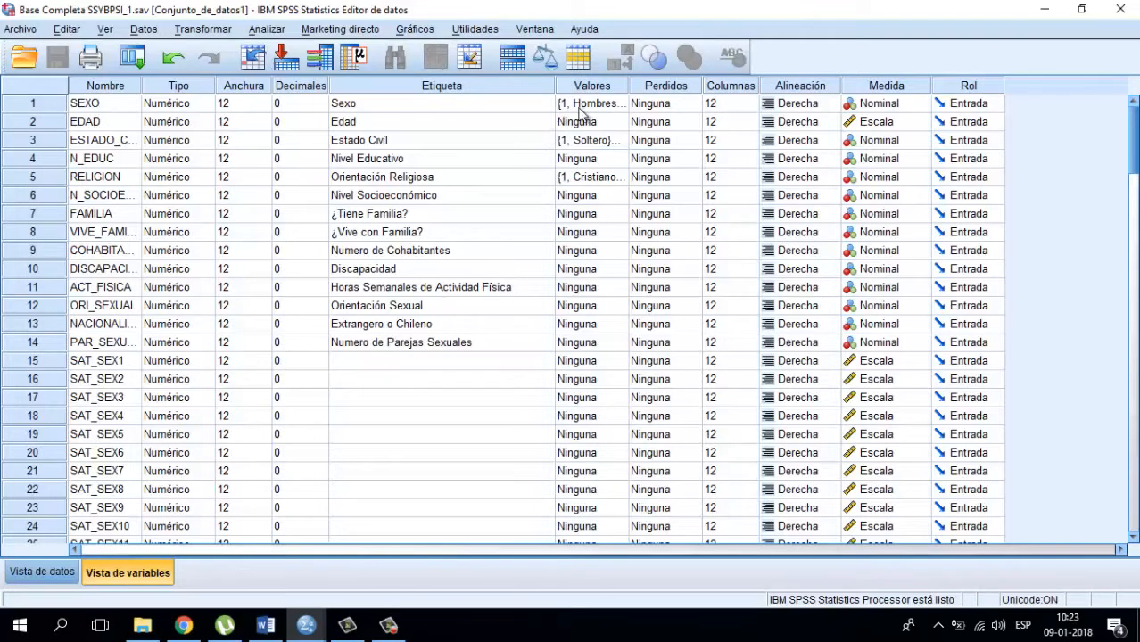
pyautogui.click(616, 140)
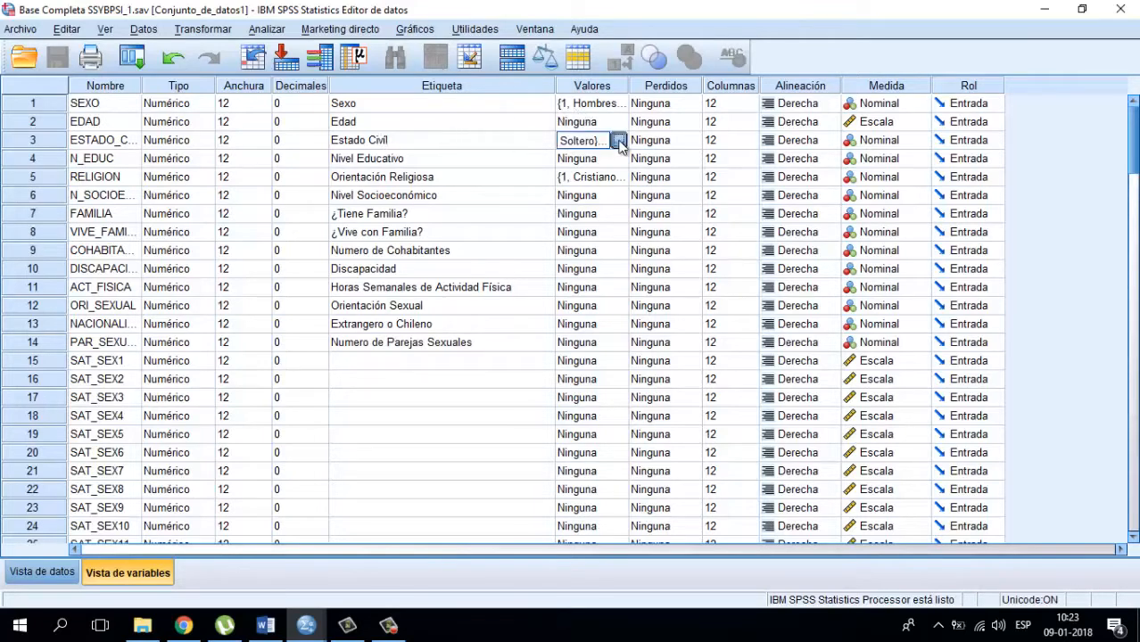
pyautogui.click(618, 140)
pyautogui.click(748, 186)
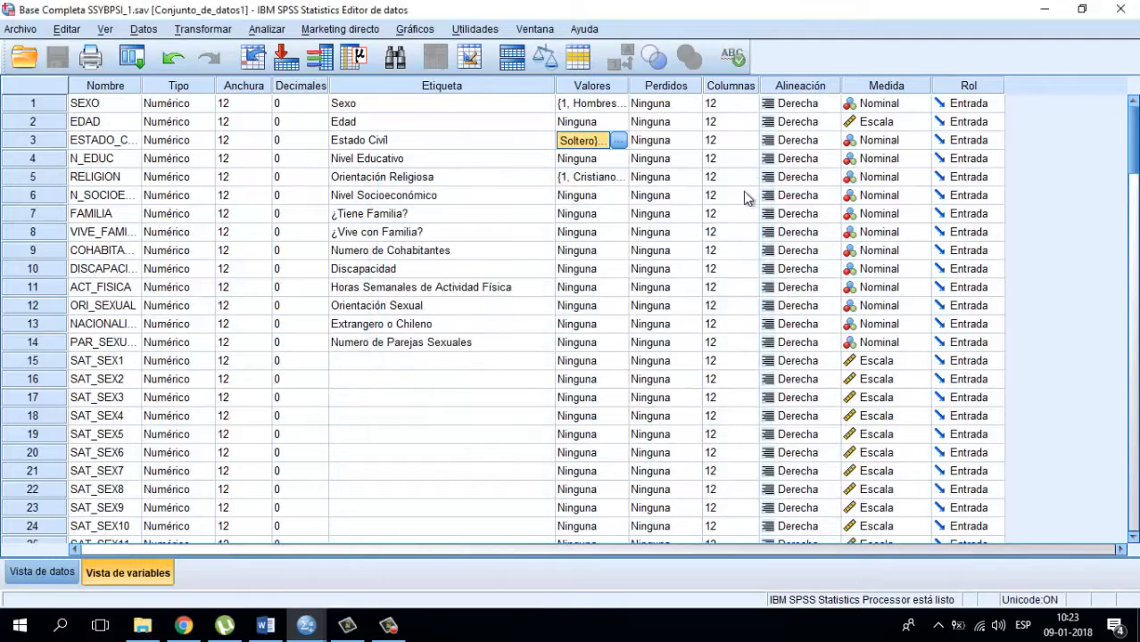
pyautogui.click(590, 107)
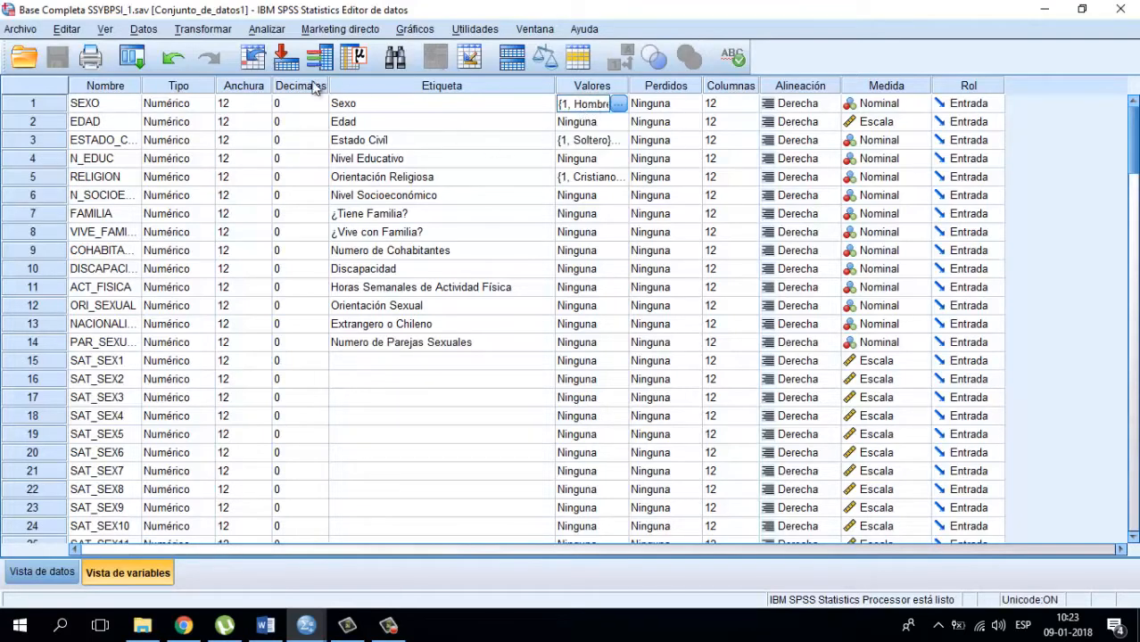
# - Start an independent-samples T test and add Satisfaccion General as the test variable
pyautogui.click(272, 31)
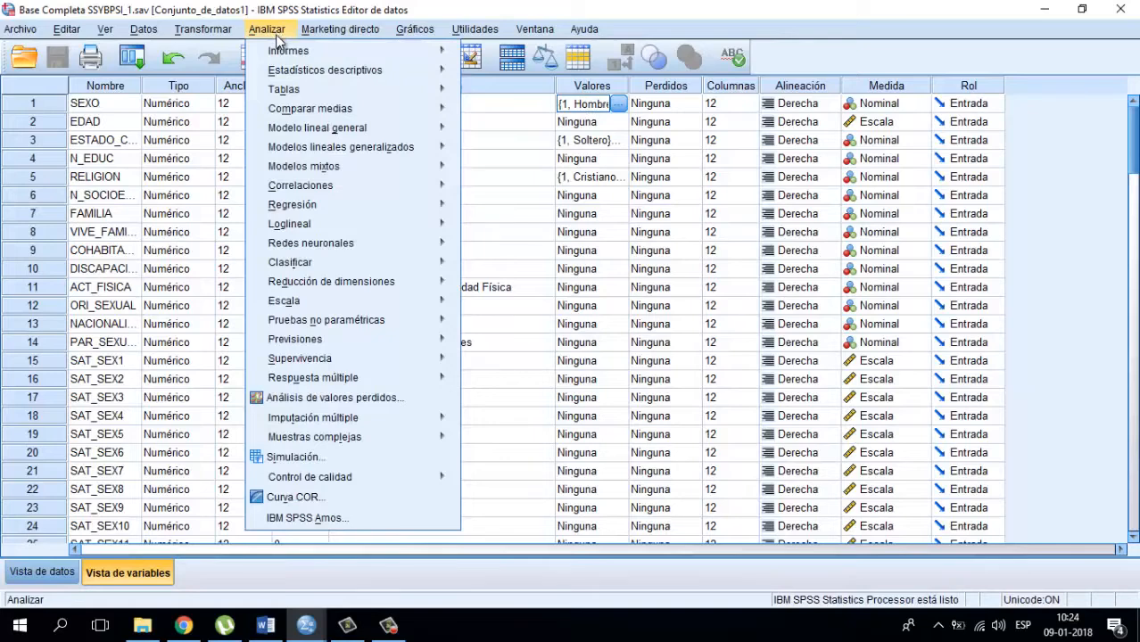
pyautogui.moveTo(372, 109)
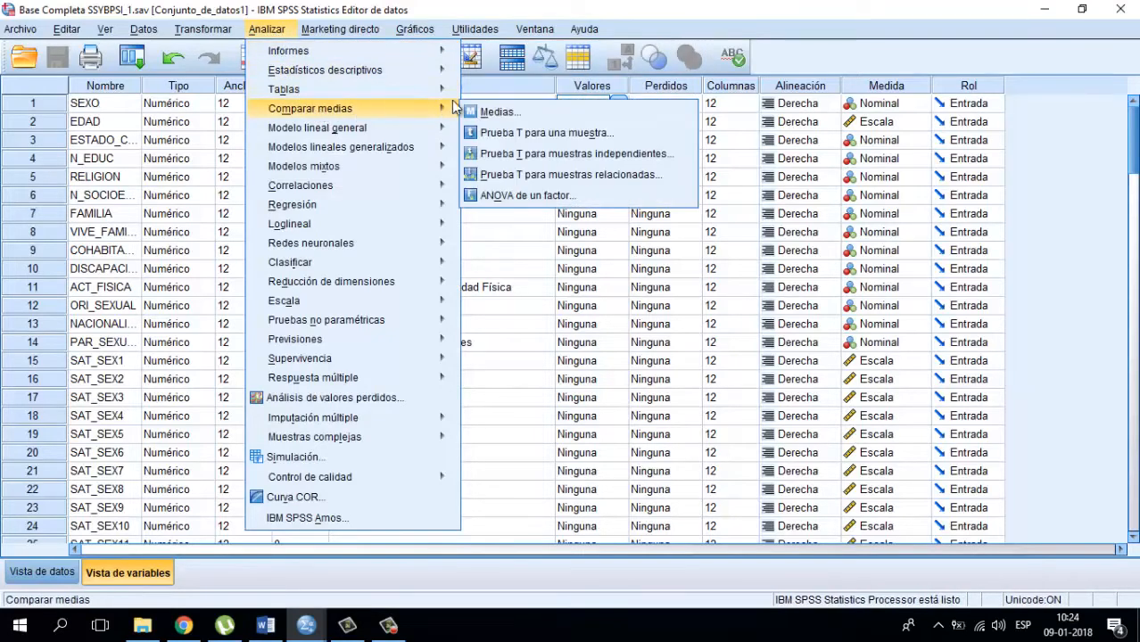
pyautogui.click(626, 154)
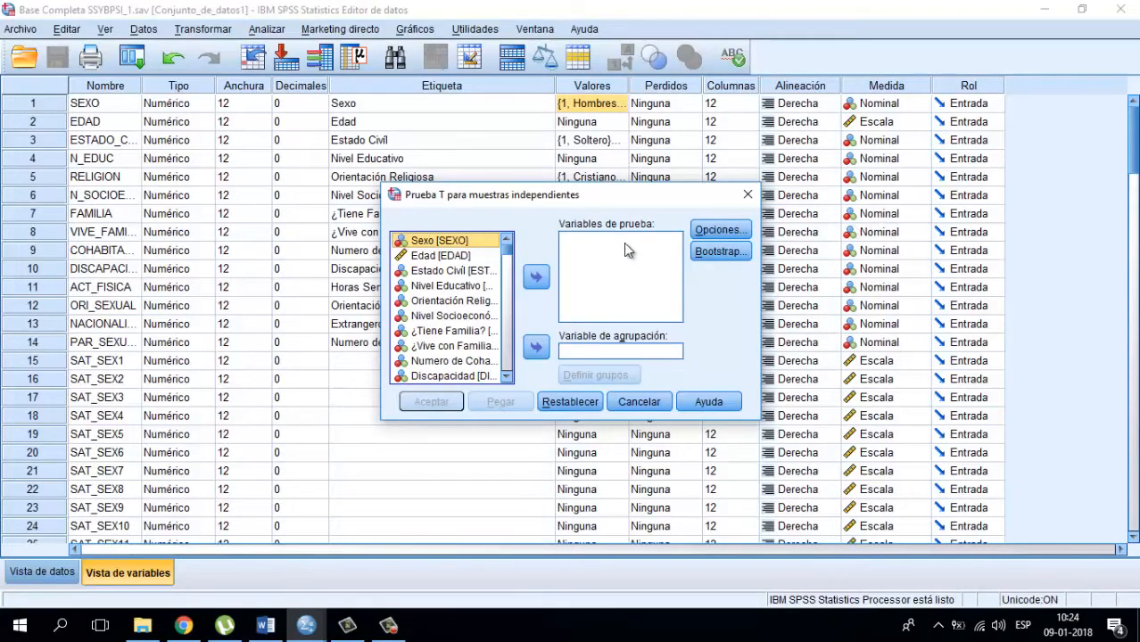
pyautogui.click(508, 271)
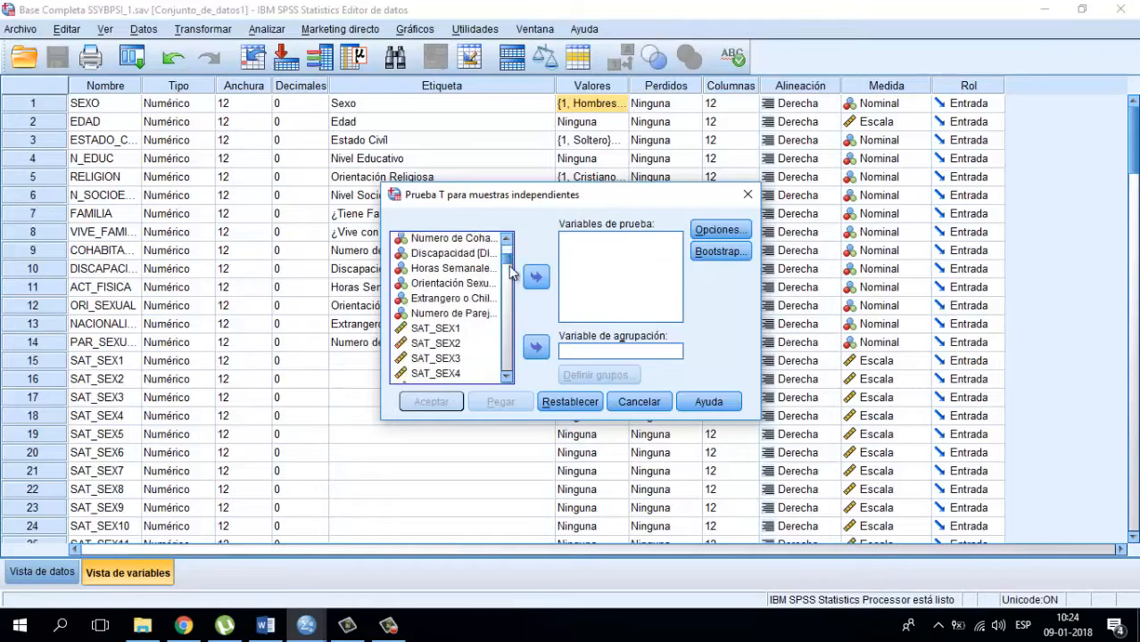
pyautogui.moveTo(510, 267); pyautogui.dragTo(507, 377)
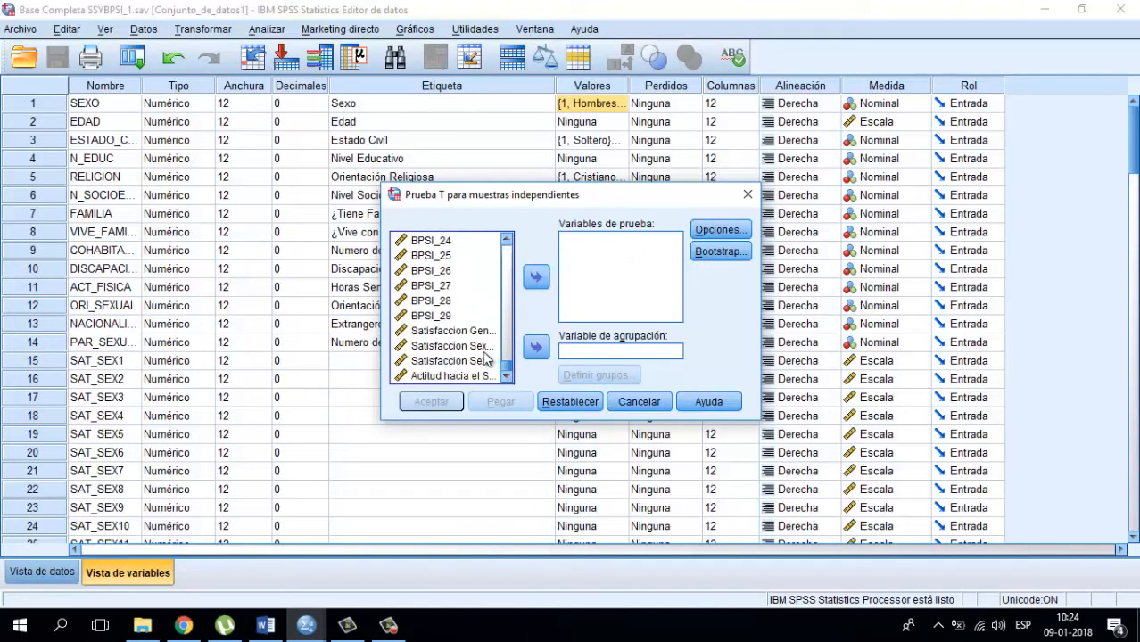
pyautogui.click(442, 332)
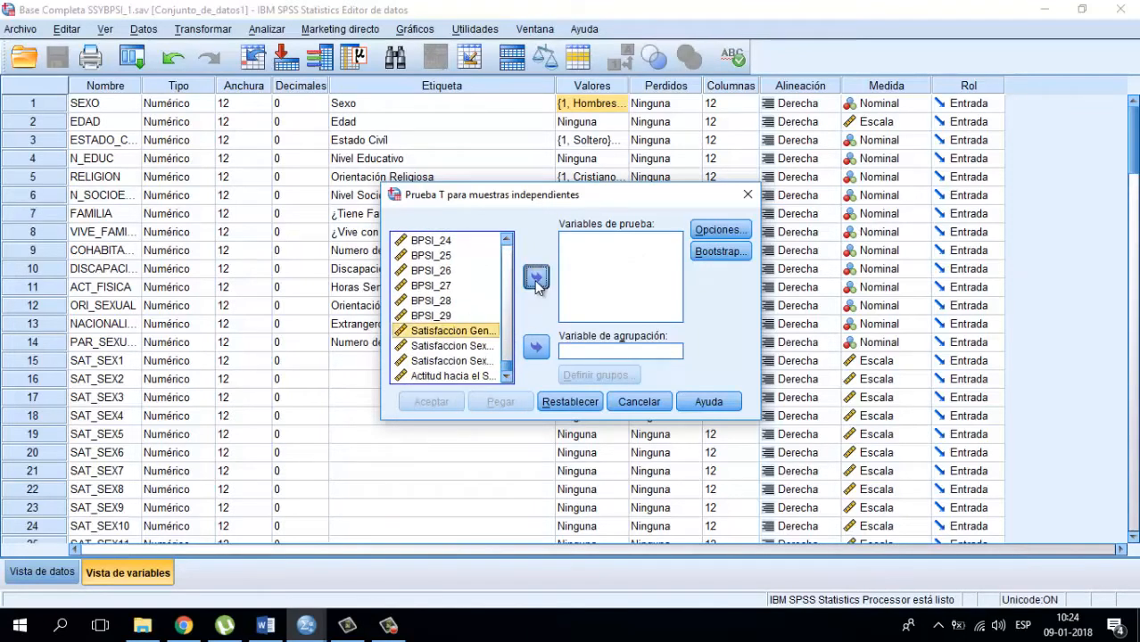
pyautogui.click(535, 278)
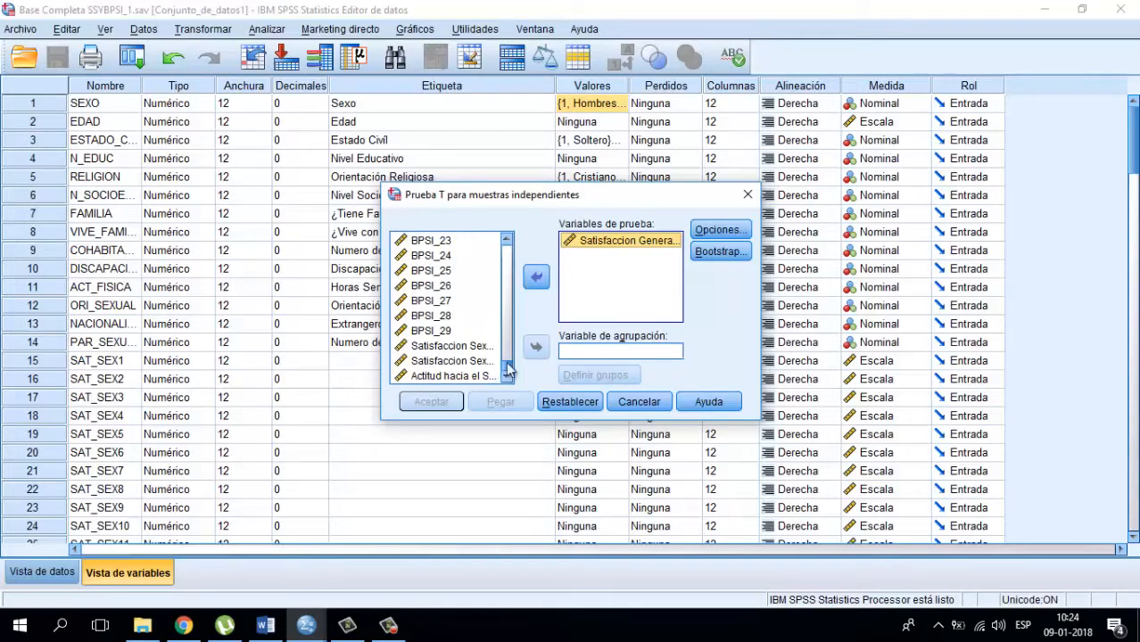
# - Assign Sexo as the grouping variable of the T test
pyautogui.moveTo(505, 368); pyautogui.dragTo(449, 232)
pyautogui.click(428, 242)
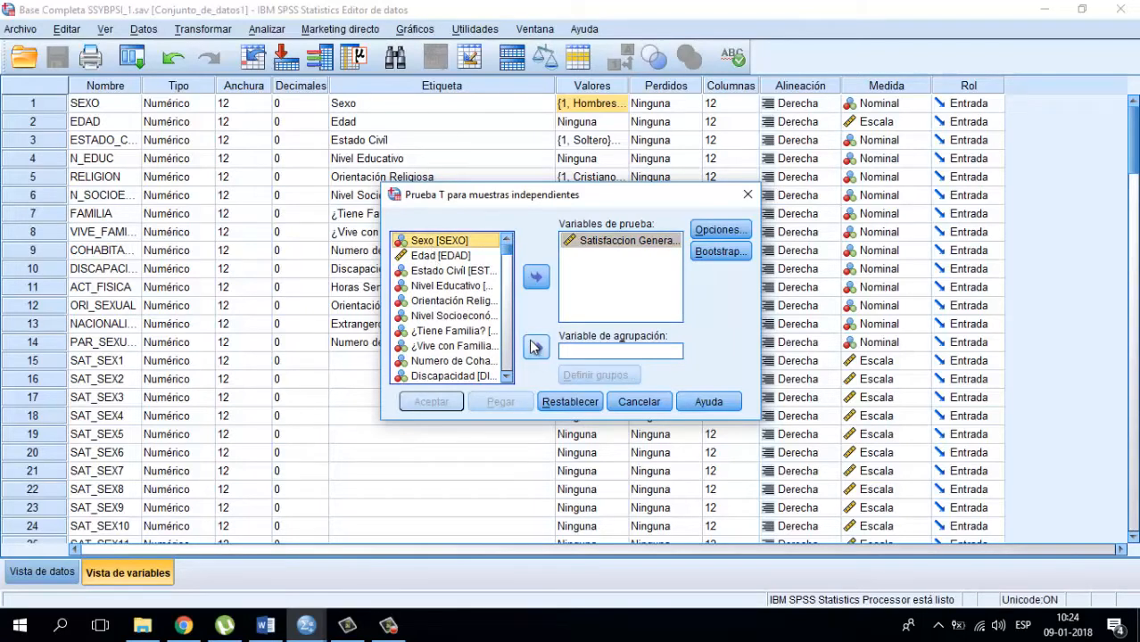
pyautogui.click(539, 348)
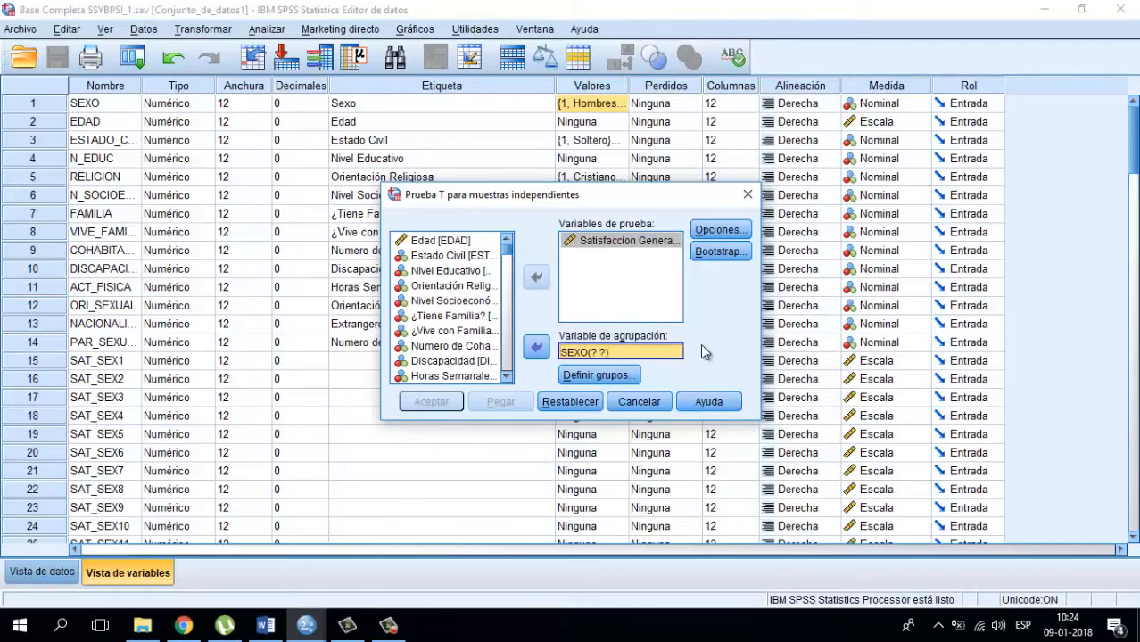
# - Try defining the Sexo groups with the specified values 1 and 2, and close the group definition without applying it
pyautogui.click(622, 375)
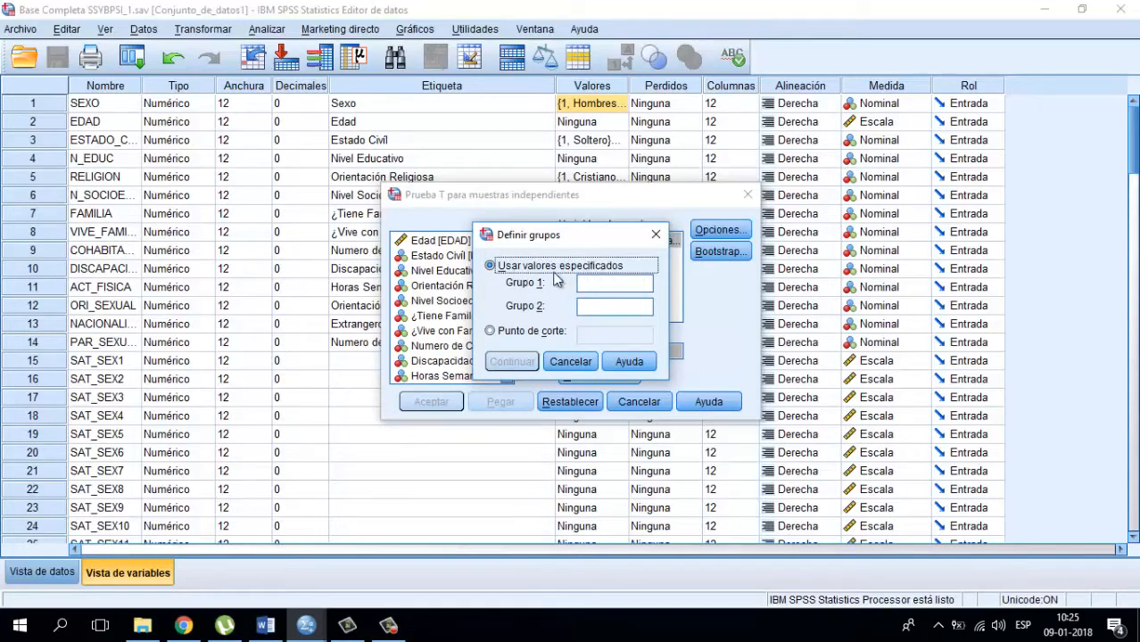
pyautogui.click(611, 286)
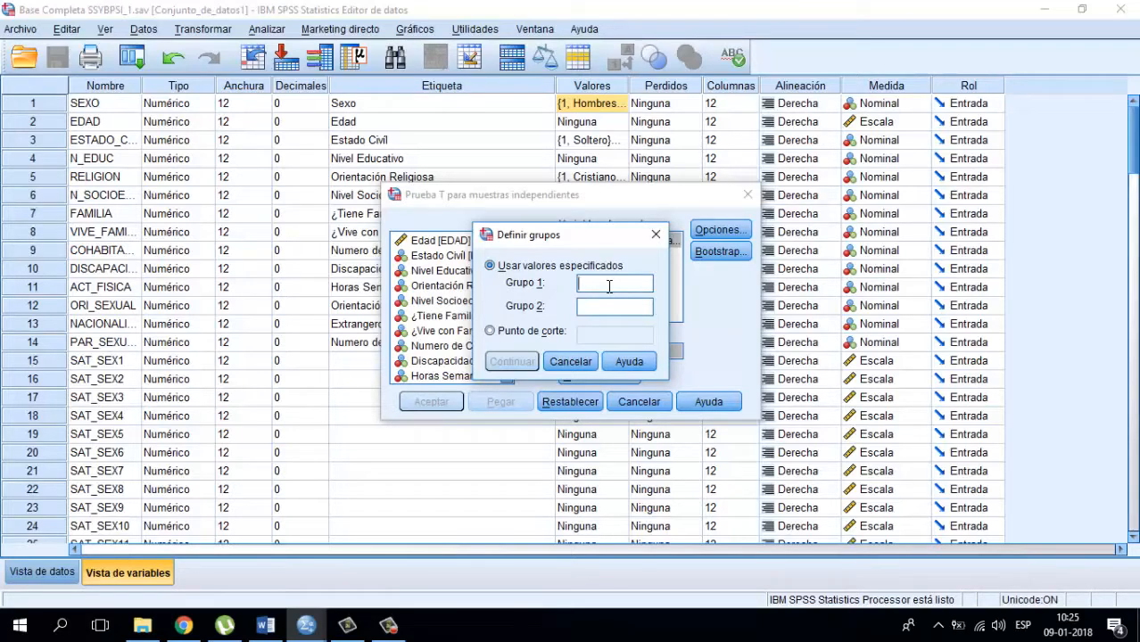
pyautogui.write('1')
pyautogui.click(598, 307)
pyautogui.write('2')
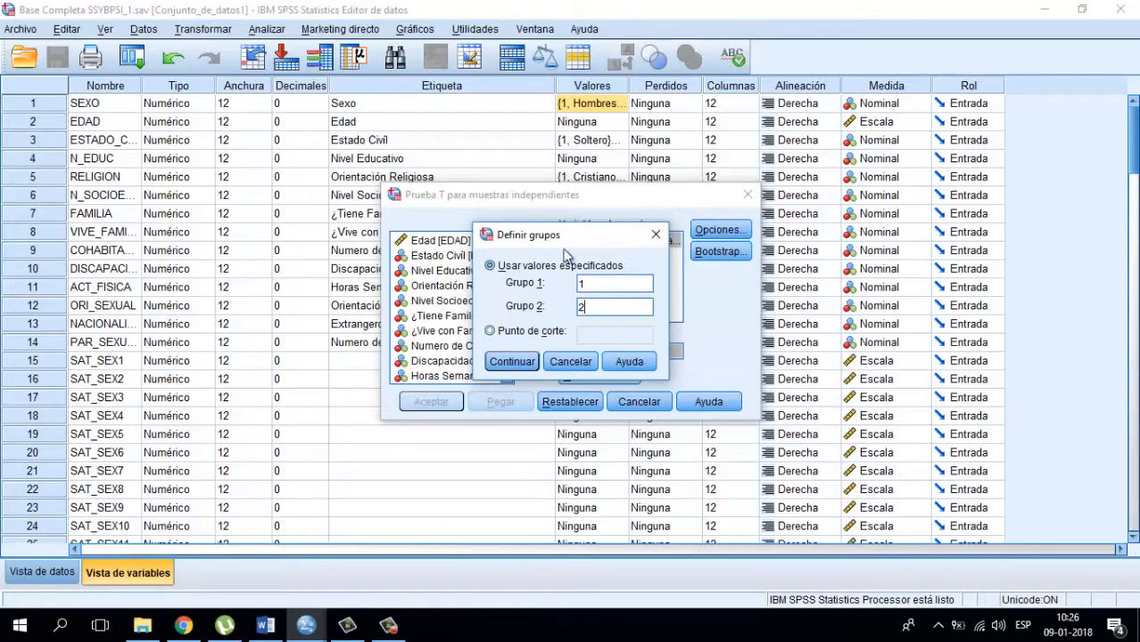
pyautogui.click(654, 234)
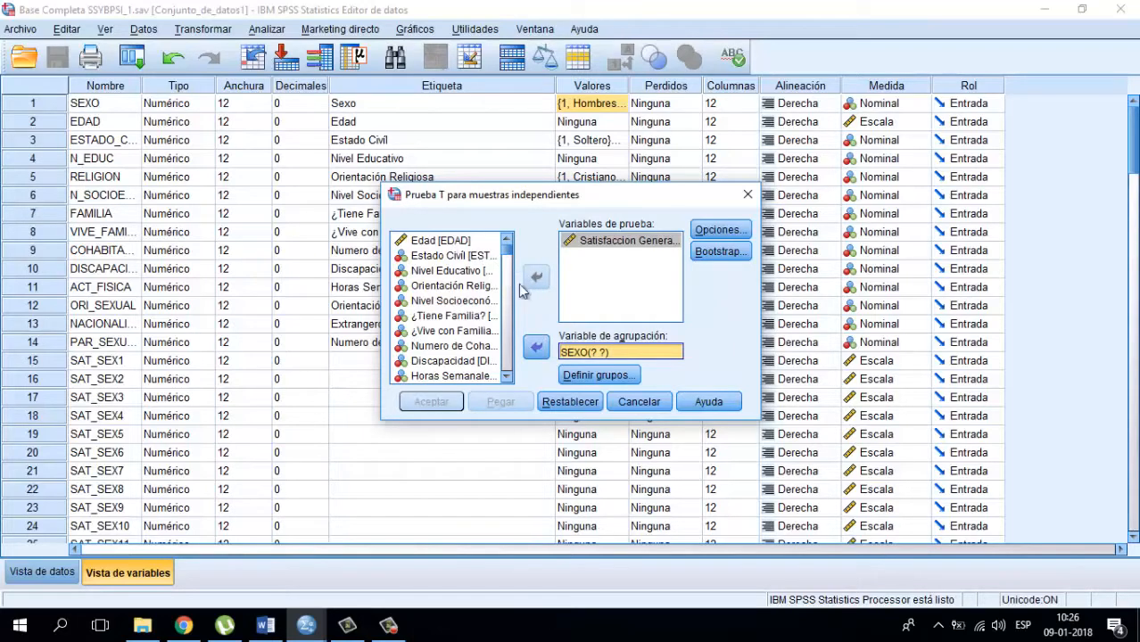
# - Replace Sexo with Edad as the grouping variable of the T test
pyautogui.click(545, 352)
pyautogui.click(440, 256)
pyautogui.click(536, 348)
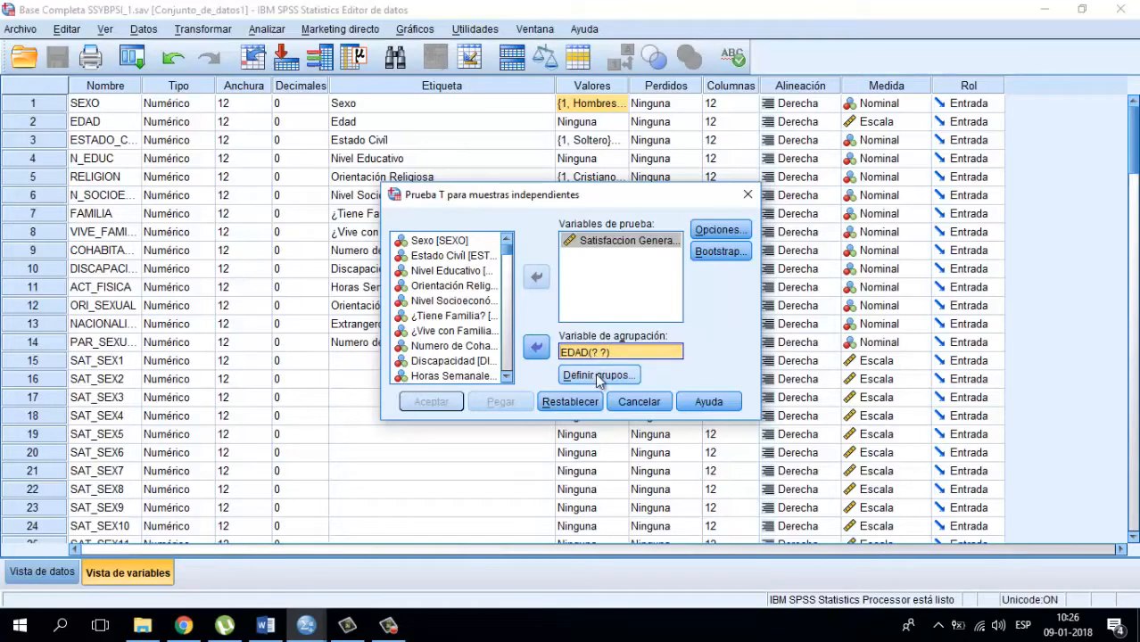
# - Define the Edad groups by cut point instead of specified values, entering a cut point of 30
pyautogui.click(596, 374)
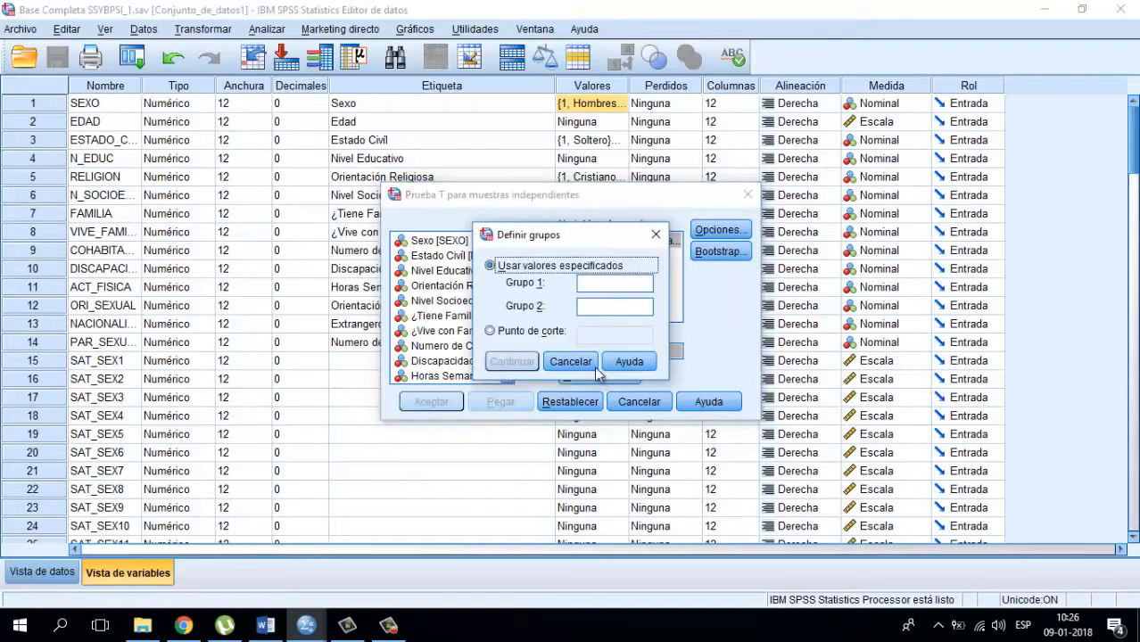
pyautogui.click(493, 332)
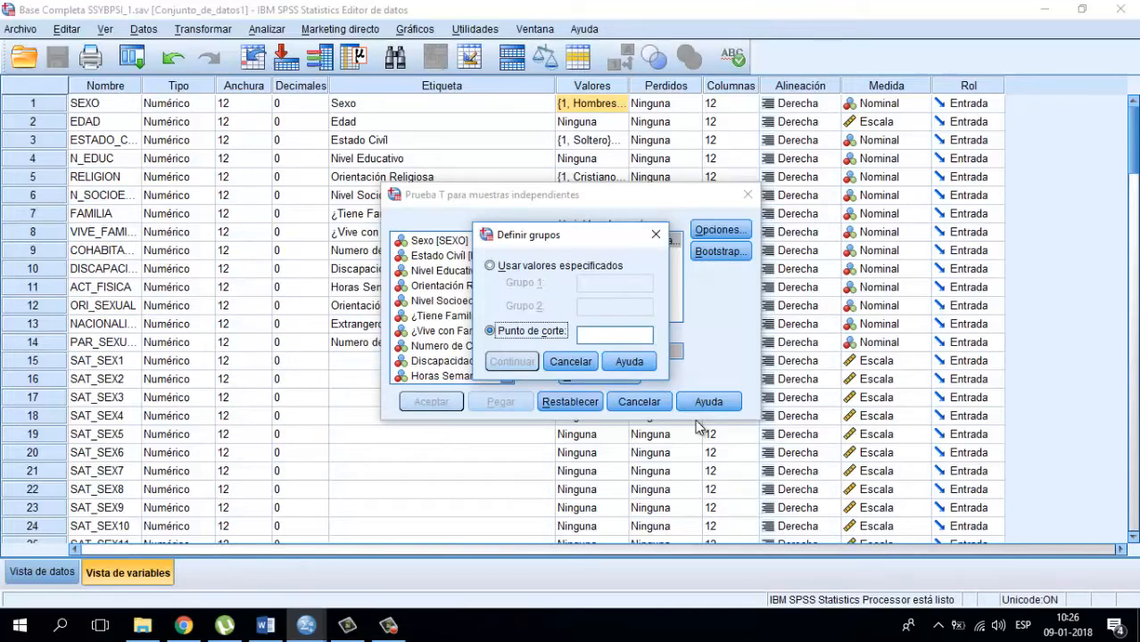
pyautogui.click(602, 330)
pyautogui.write('30')
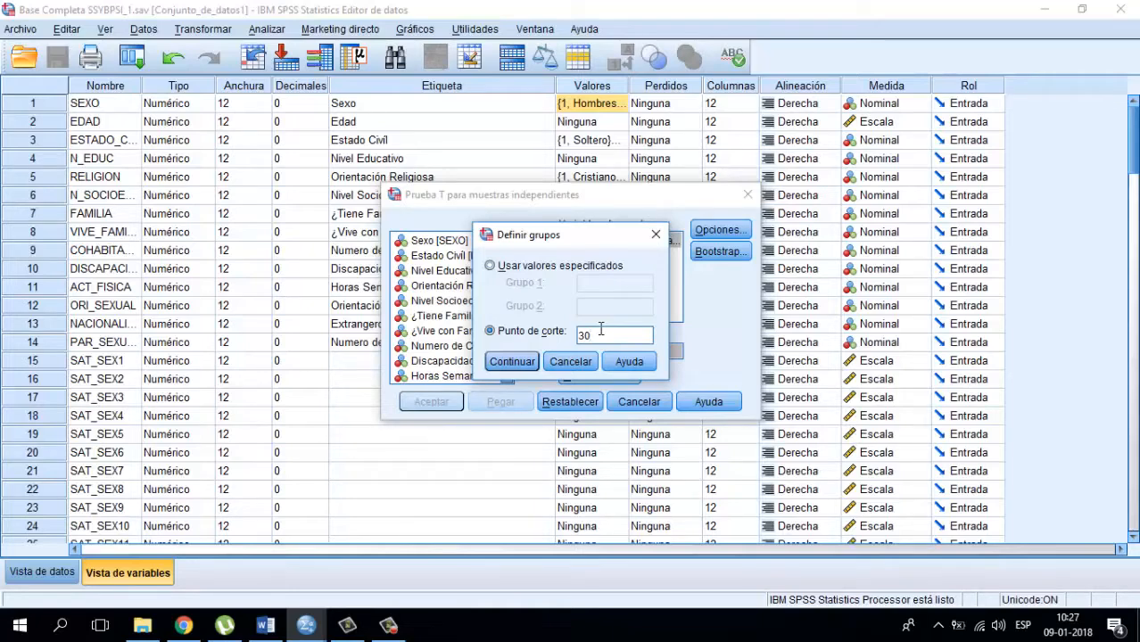
# - Try a cut point of 2,5 in place of the entered one, and clear the value
pyautogui.press('BackSpace')
pyautogui.press('BackSpace')
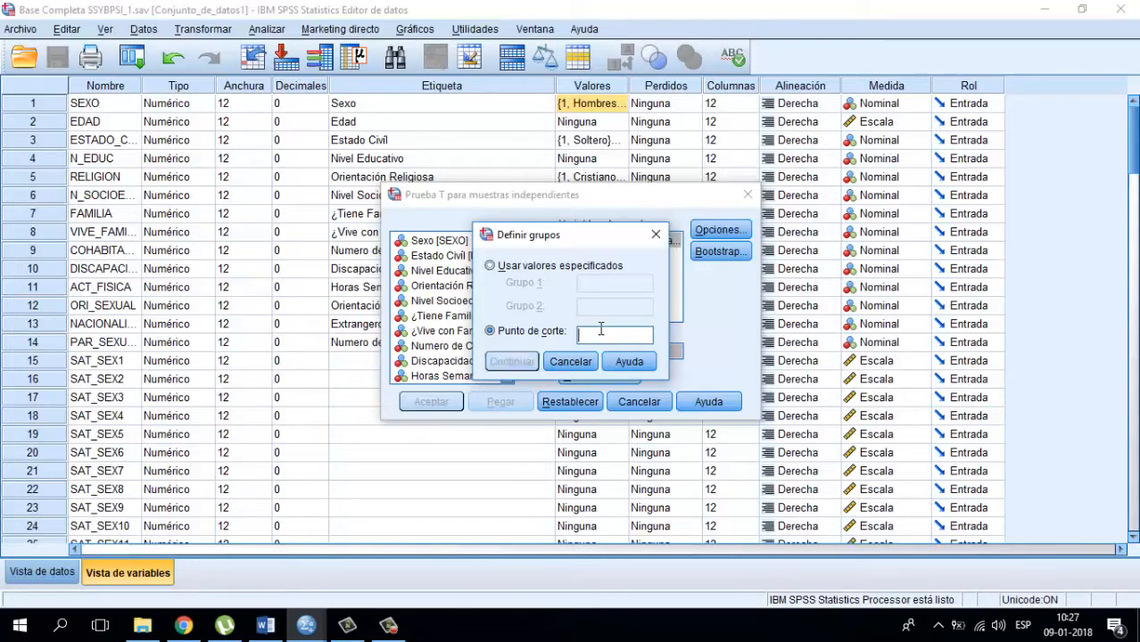
pyautogui.write('2,5')
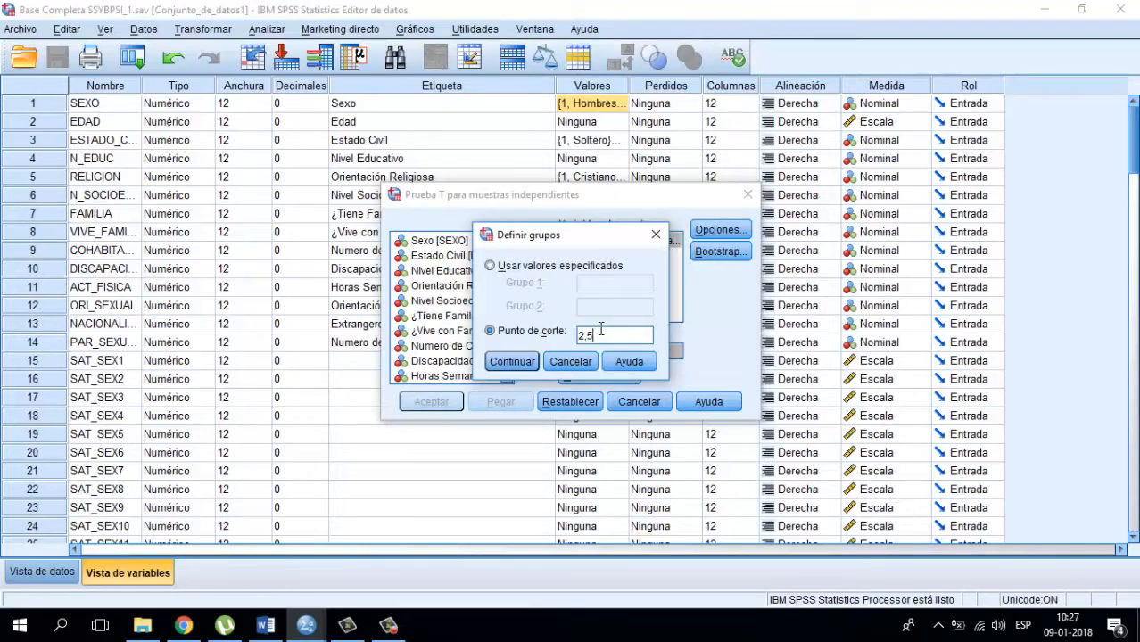
pyautogui.press('BackSpace')
pyautogui.press('BackSpace')
pyautogui.press('BackSpace')
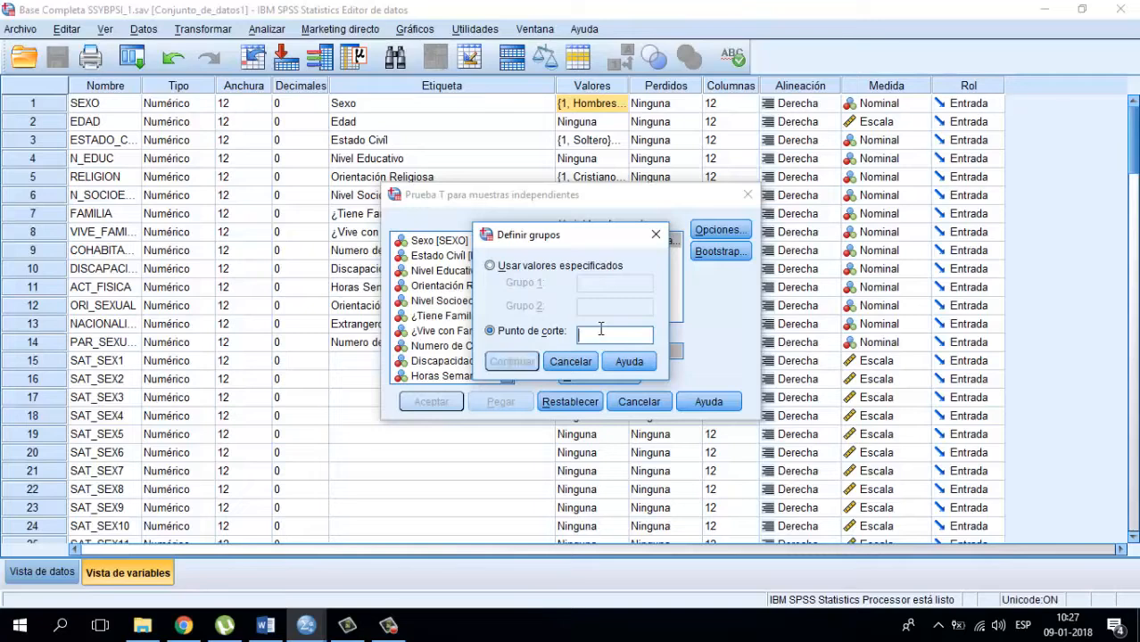
# - Close the group definition without applying it and replace Edad with Sexo as the grouping variable of the T test
pyautogui.click(655, 235)
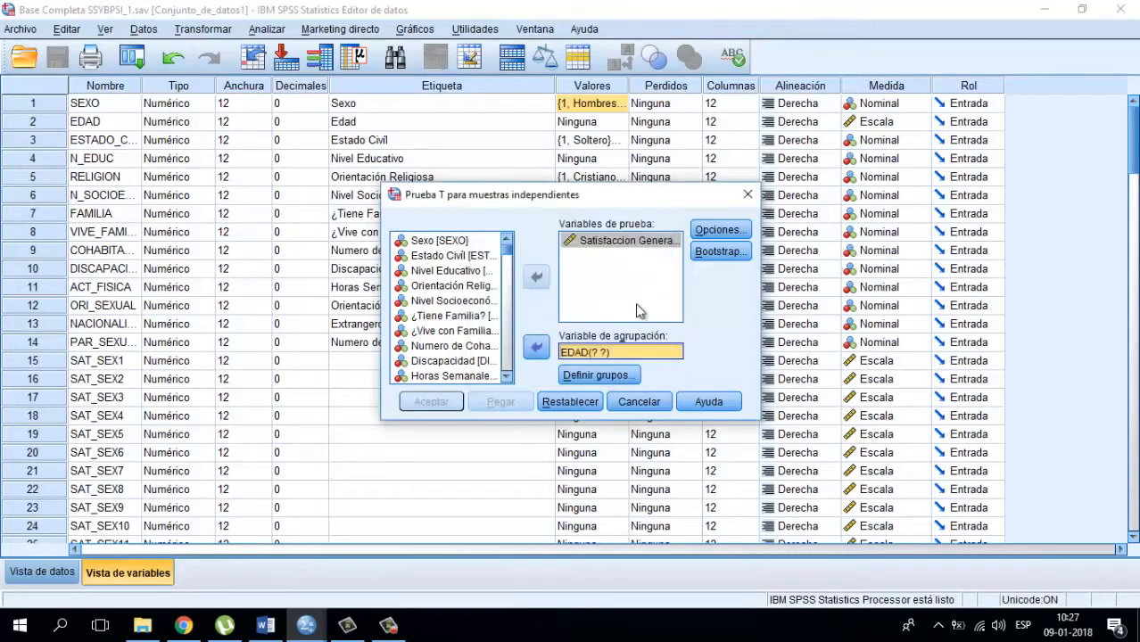
pyautogui.click(542, 349)
pyautogui.click(461, 240)
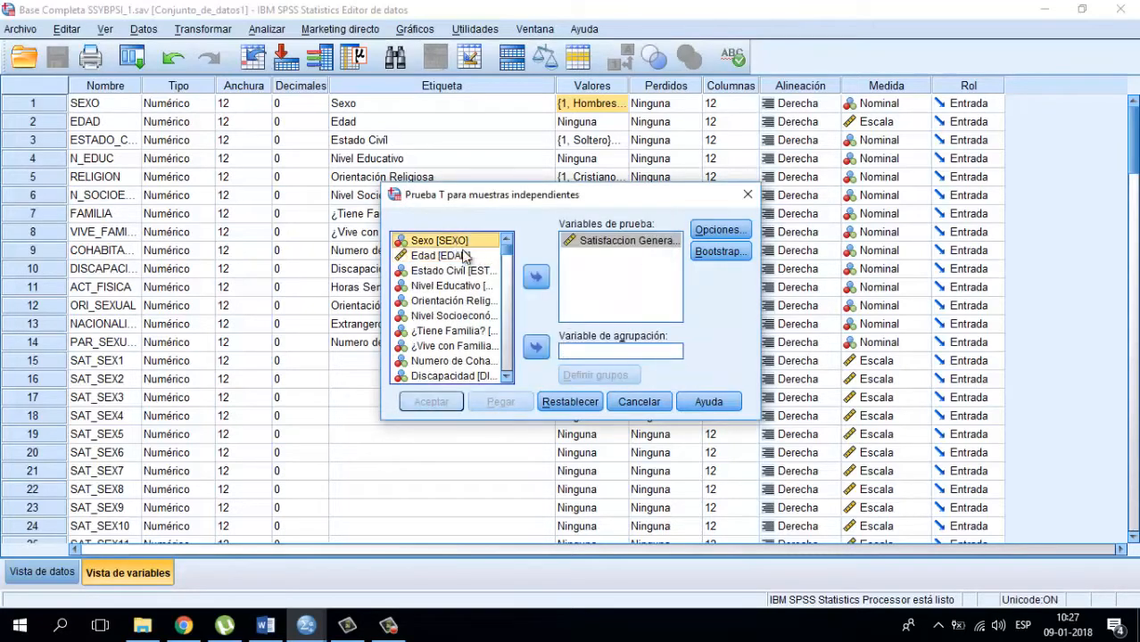
pyautogui.click(535, 347)
# - Define the Sexo groups by specified values, with 1 for group 1 and 2 for group 2
pyautogui.click(601, 375)
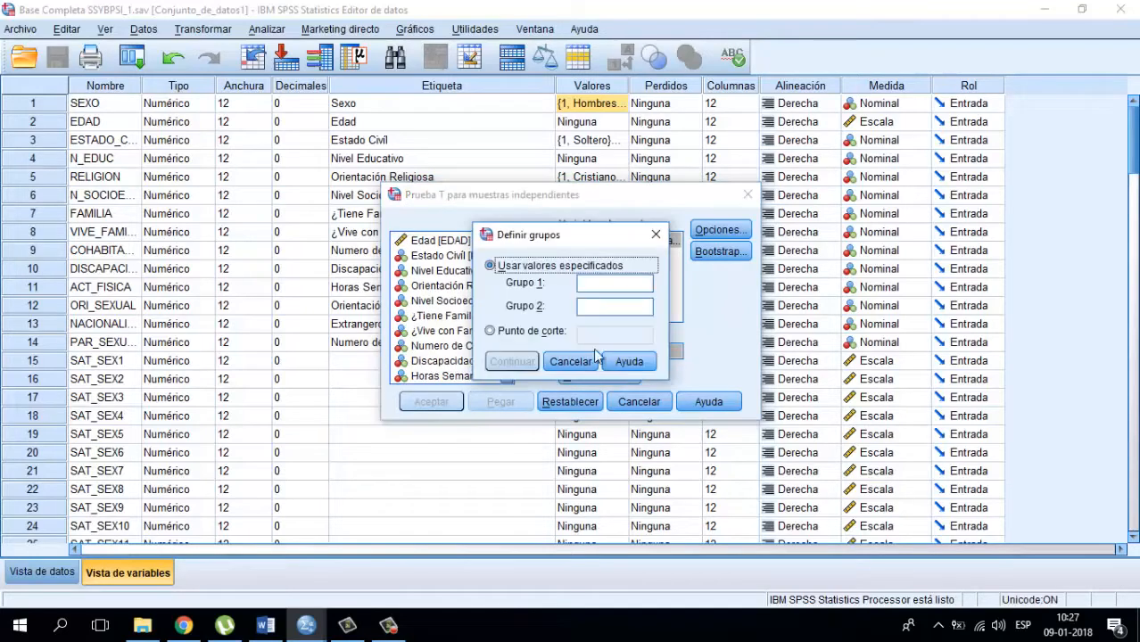
pyautogui.click(590, 284)
pyautogui.write('1')
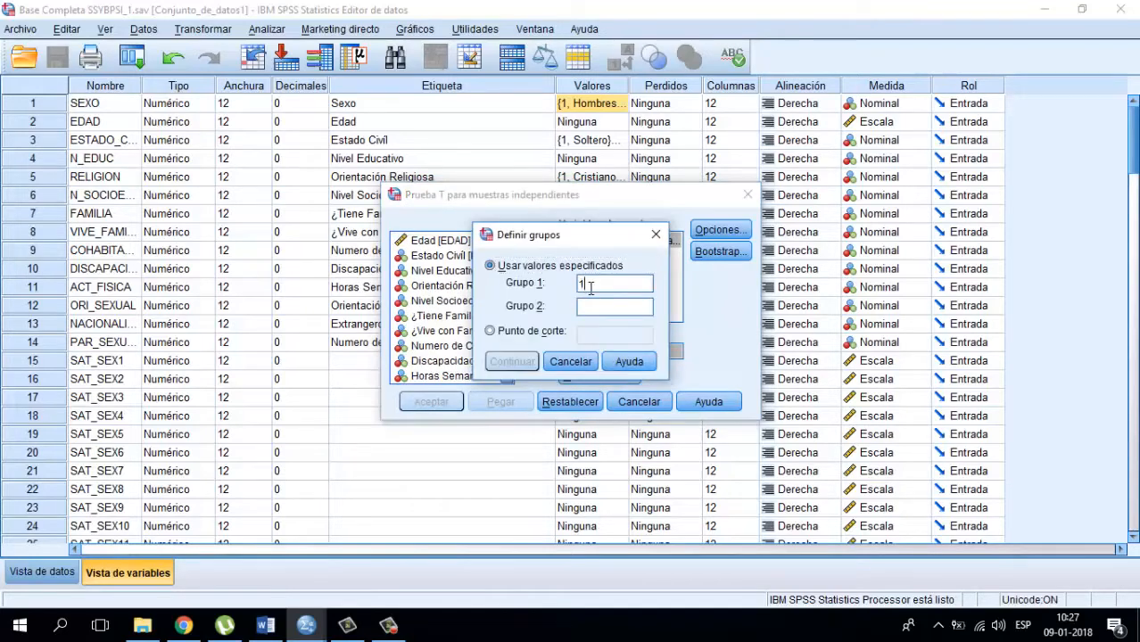
pyautogui.click(585, 309)
pyautogui.write('2')
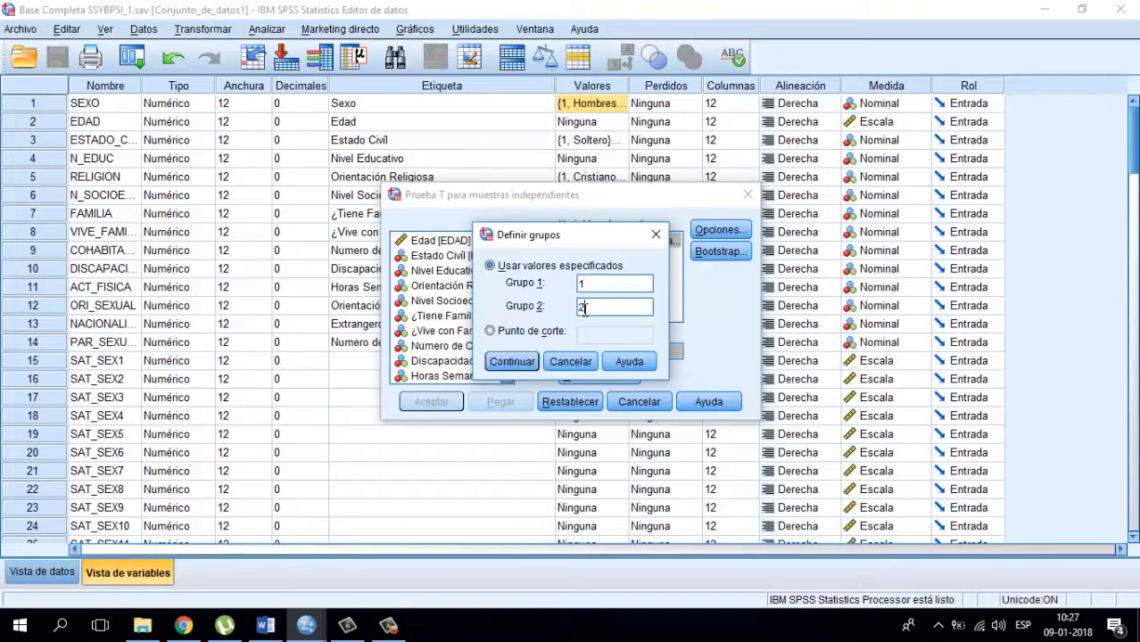
pyautogui.click(511, 361)
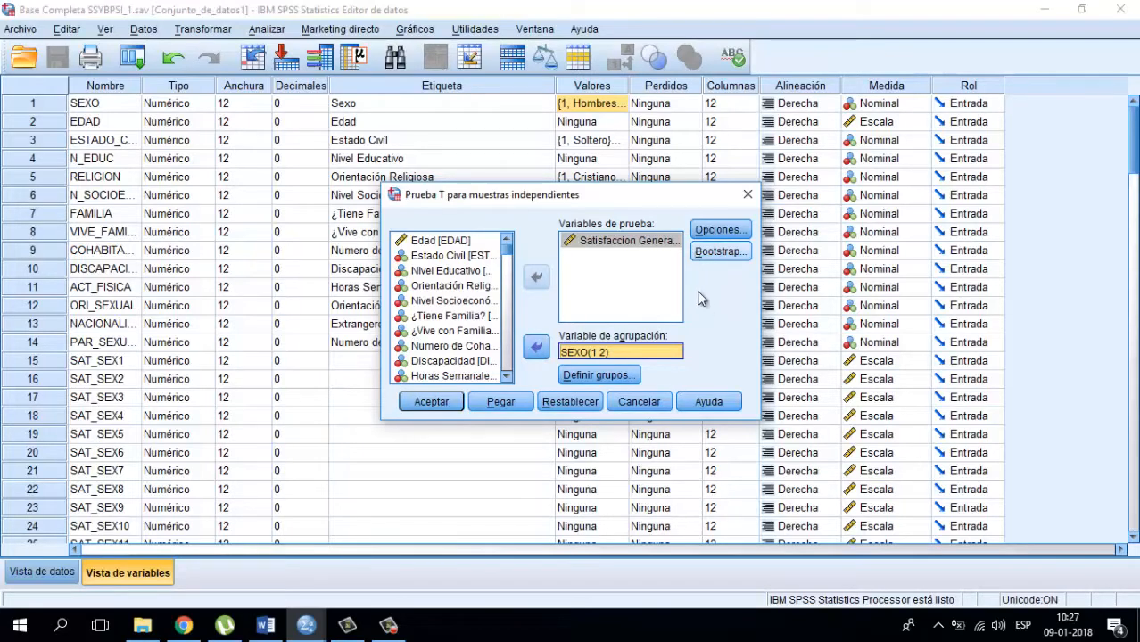
# - Set the T test's missing-values option to Excluir casos según lista and run the test
pyautogui.click(719, 230)
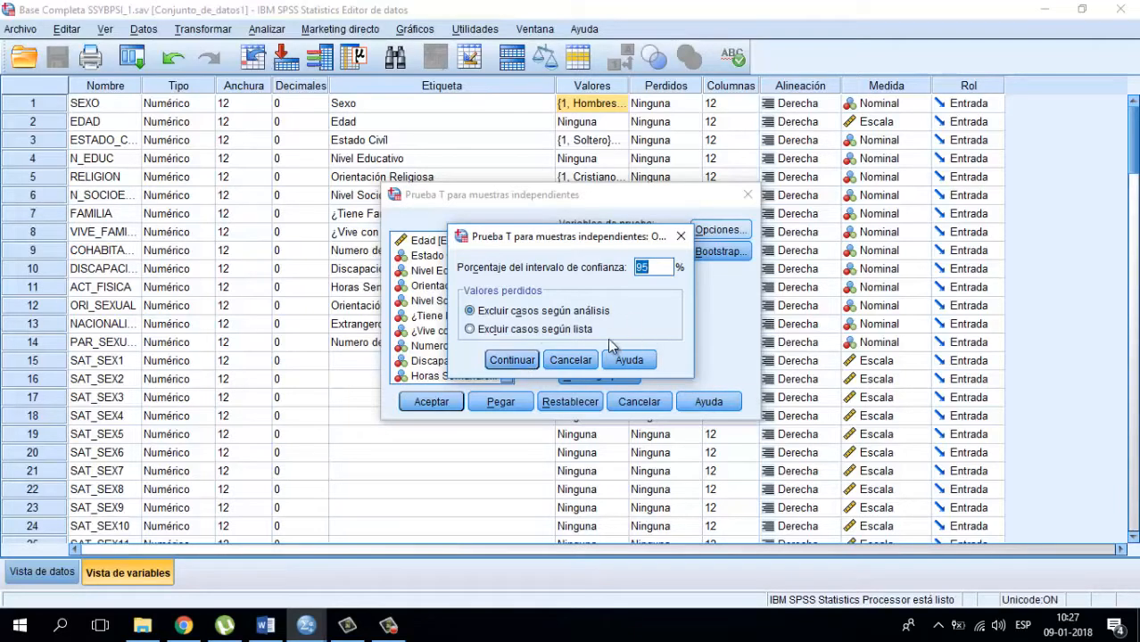
pyautogui.click(470, 329)
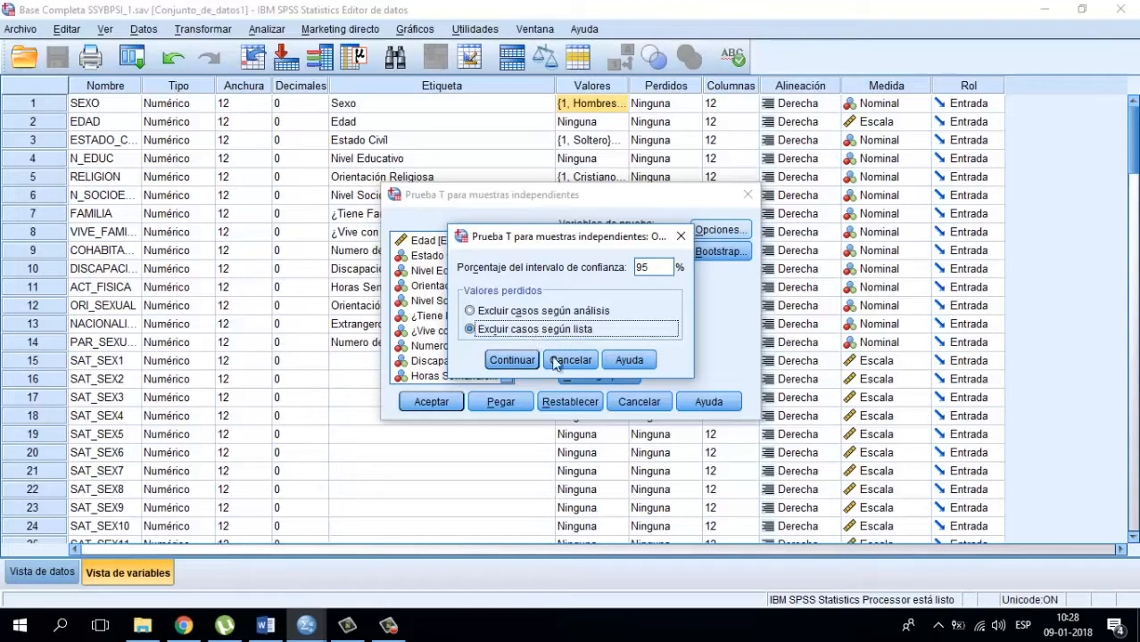
pyautogui.click(511, 360)
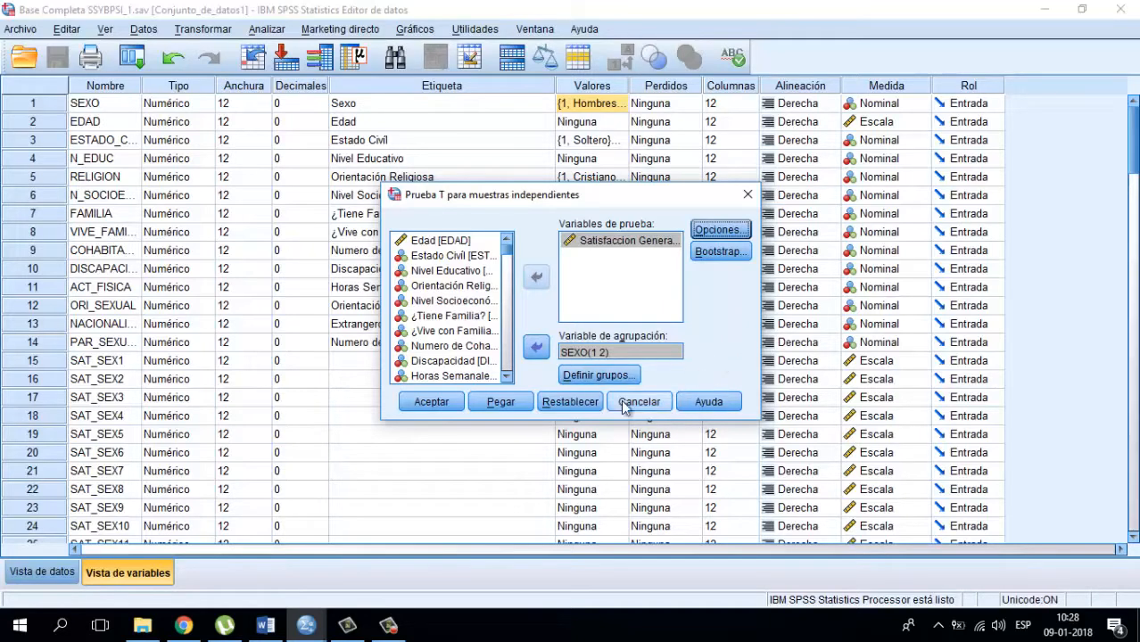
pyautogui.click(437, 402)
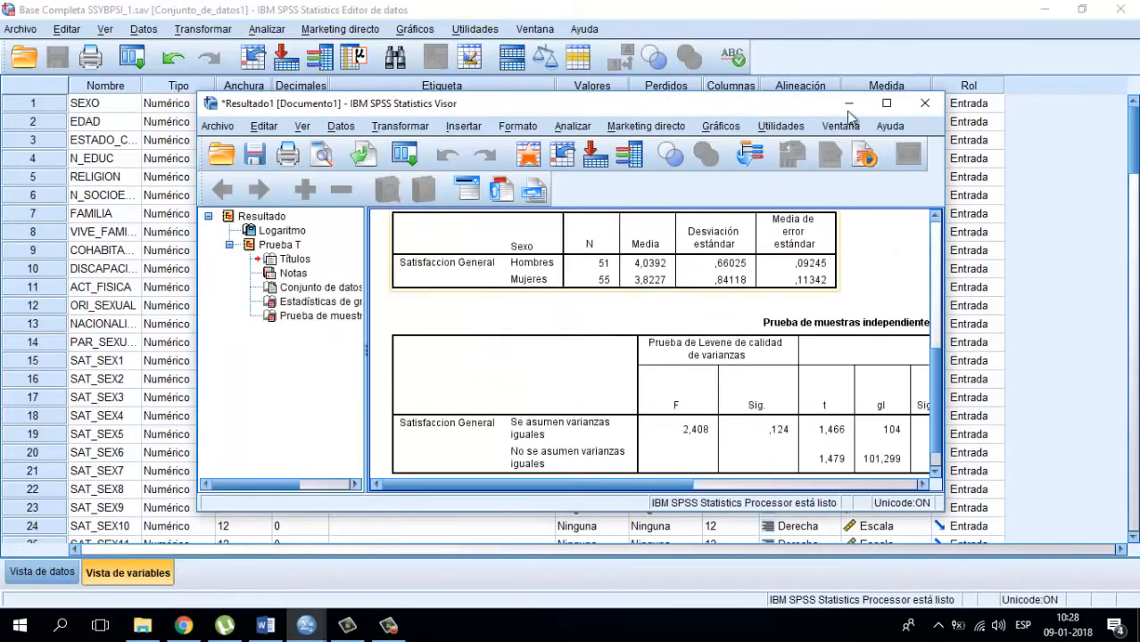
# - Maximize the results viewer and examine the Estadísticas de grupo and Prueba de muestras independientes tables, including the Levene test
pyautogui.click(885, 103)
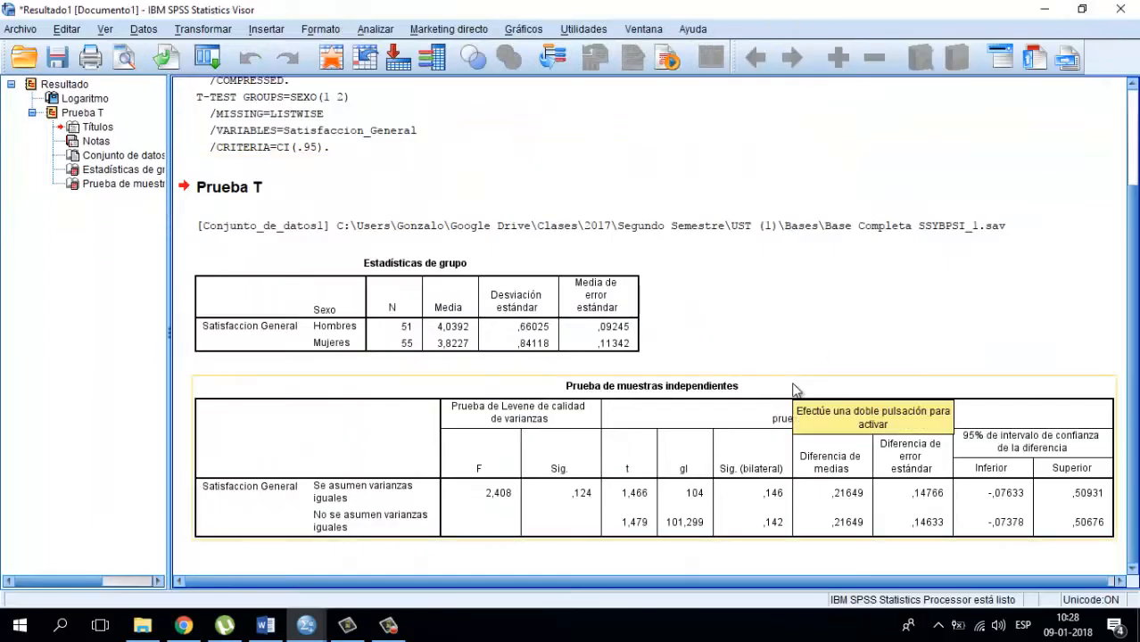
pyautogui.click(491, 298)
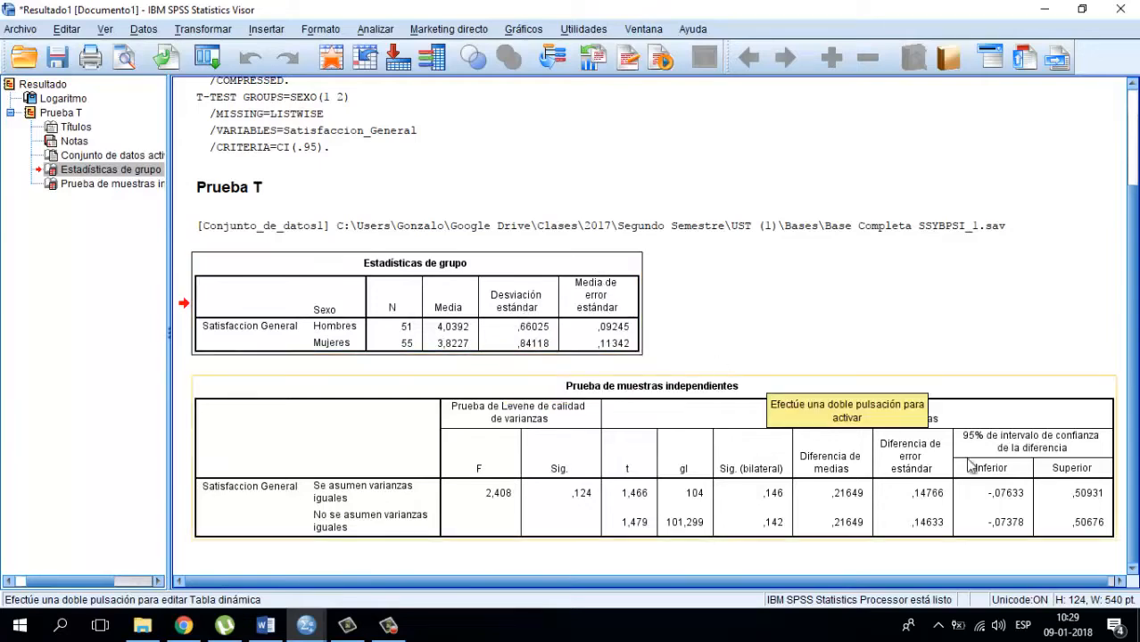
pyautogui.click(639, 471)
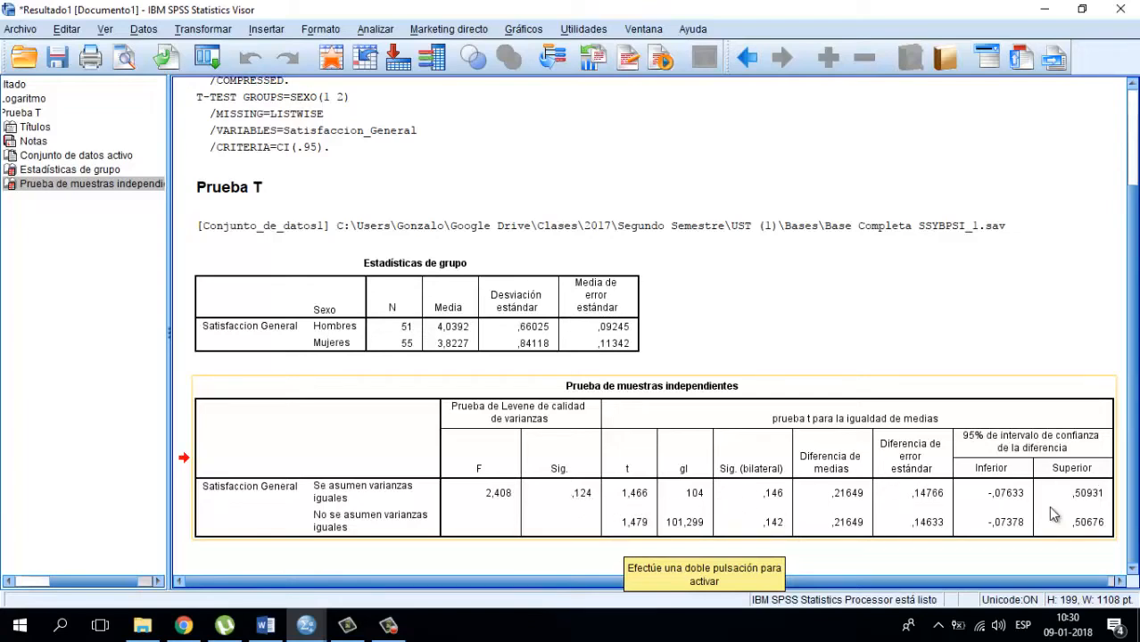
pyautogui.click(497, 527)
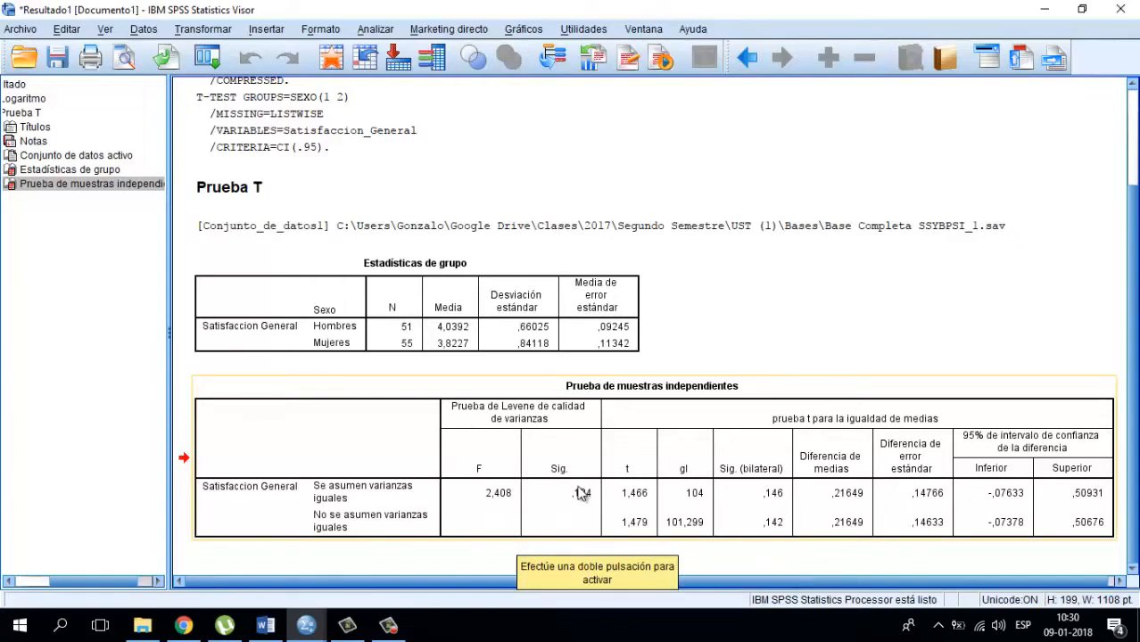
pyautogui.click(479, 541)
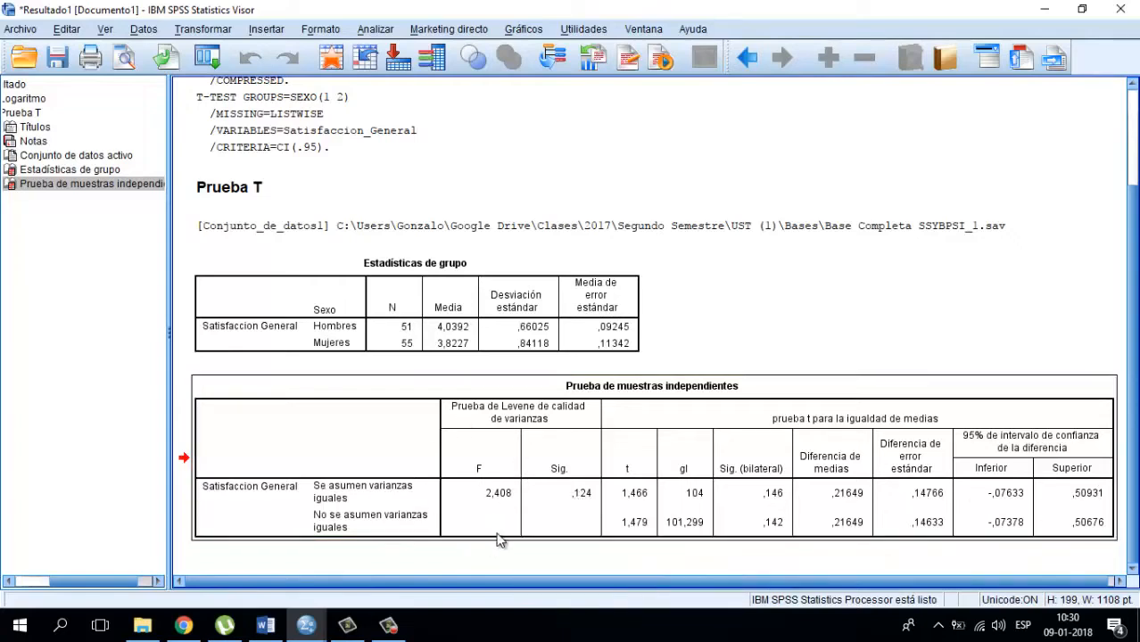